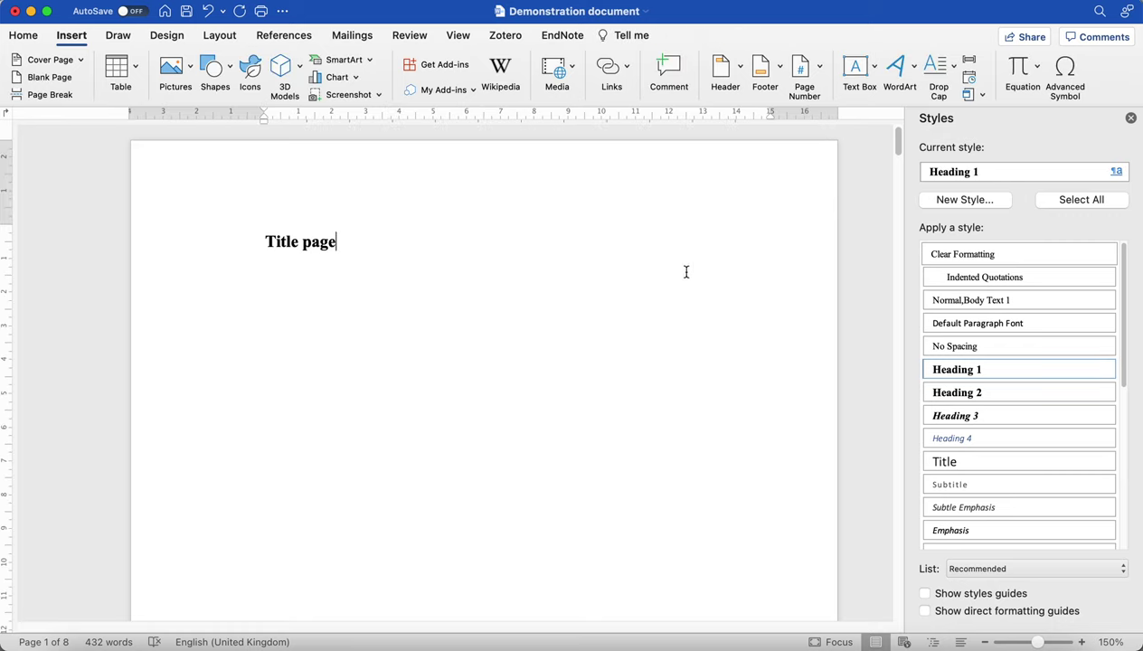
# - Scroll past the front matter to List of Abbreviations and place the cursor on the empty line below its heading
pyautogui.scroll(-10, 686, 303)
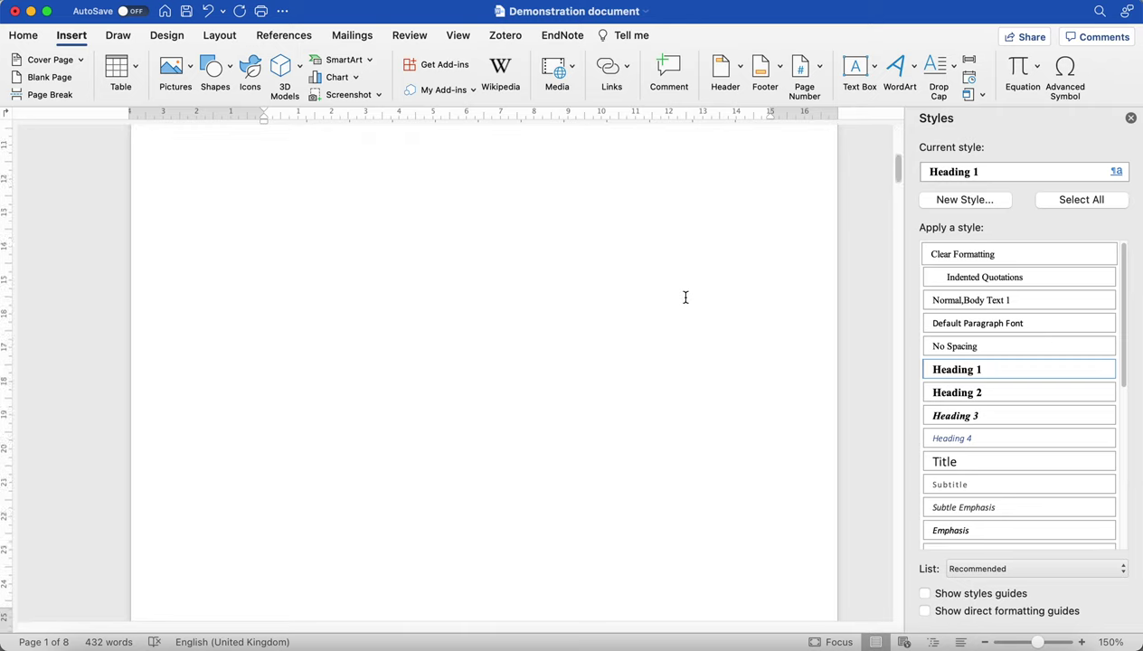
pyautogui.scroll(-5, 648, 307)
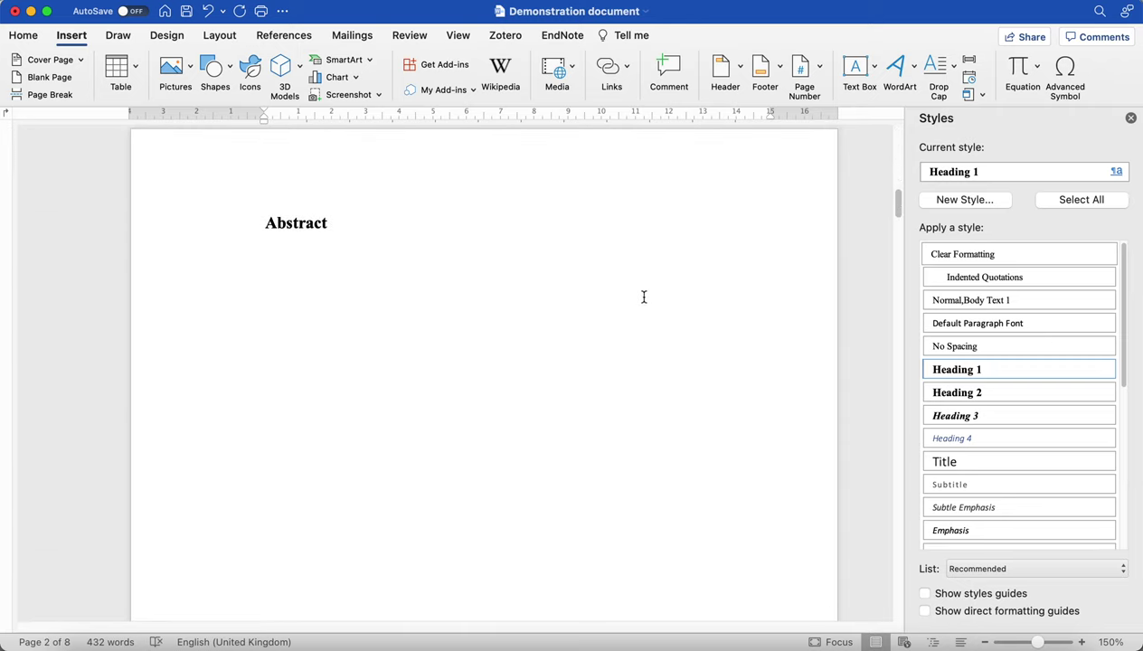
pyautogui.scroll(-15, 642, 297)
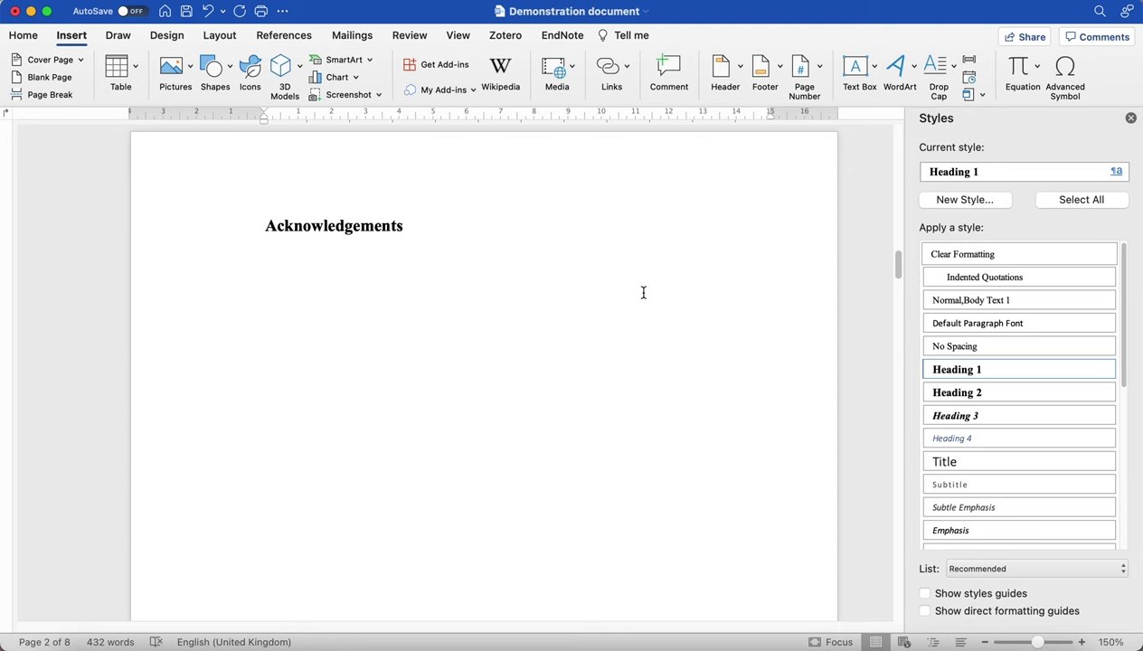
pyautogui.scroll(-10, 641, 294)
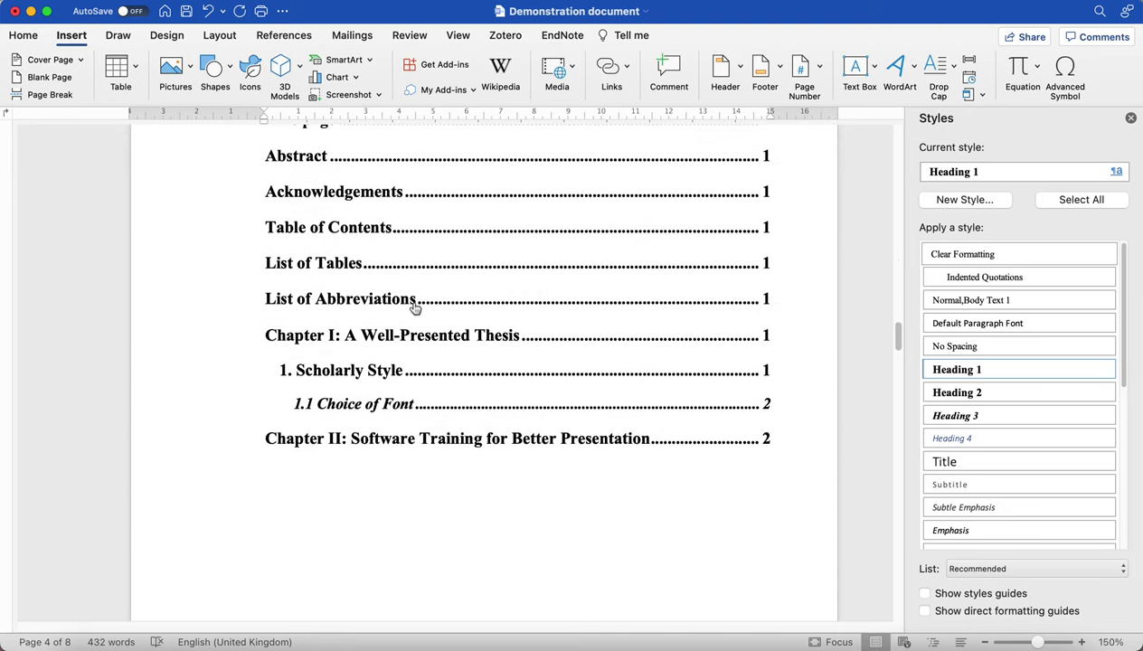
pyautogui.click(414, 301)
pyautogui.scroll(10, 428, 289)
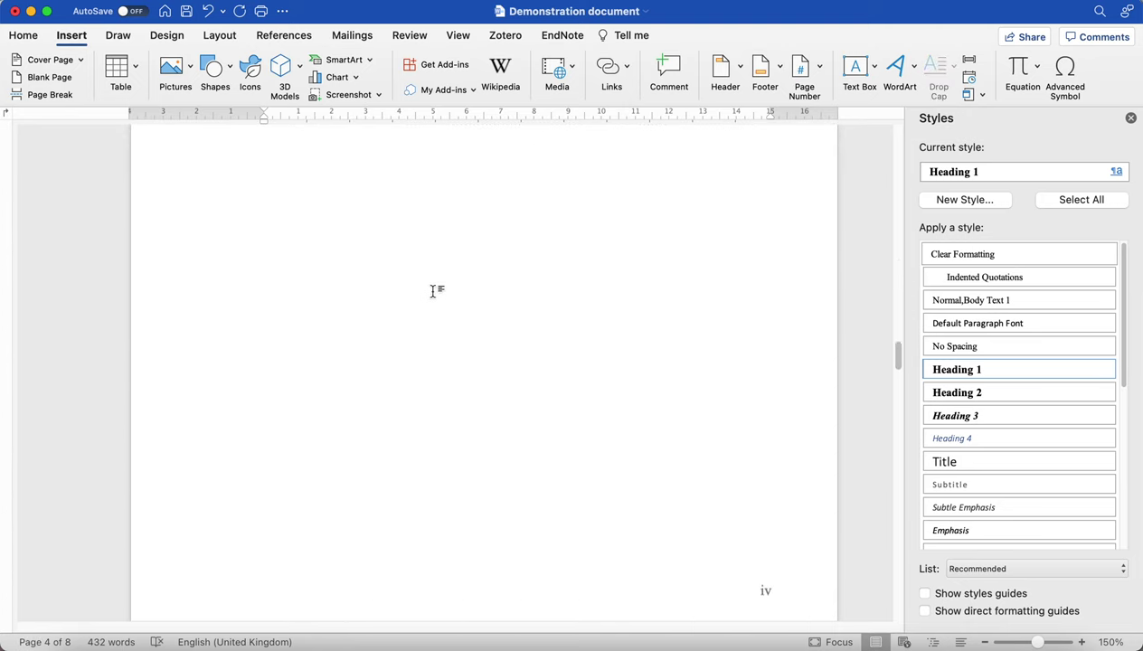
pyautogui.scroll(-15, 436, 291)
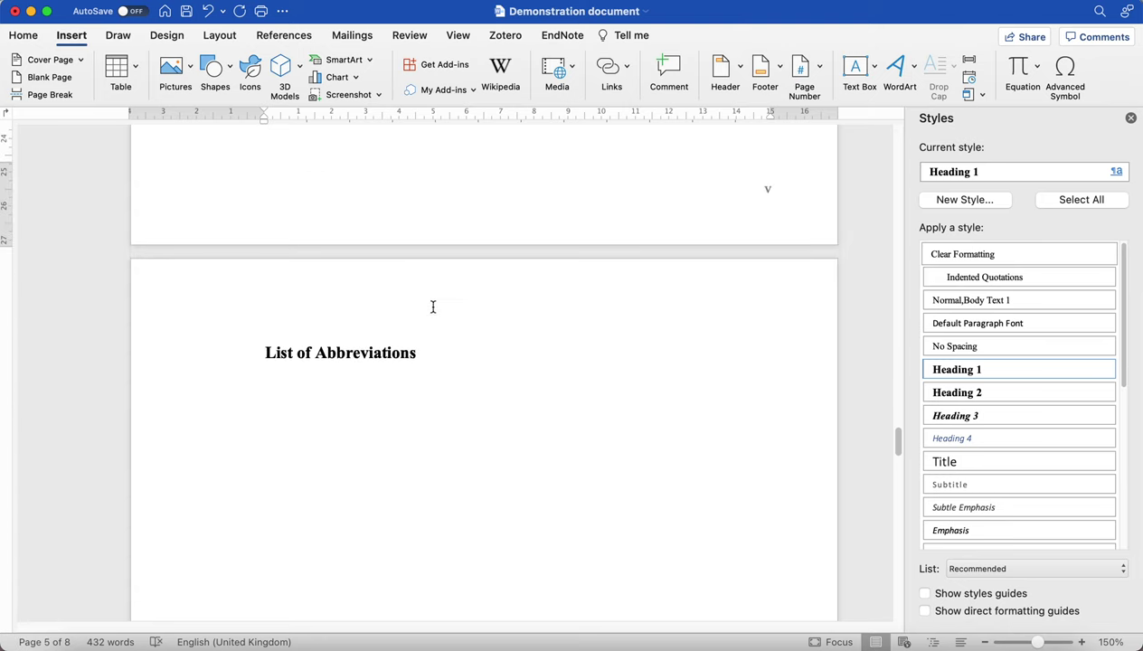
pyautogui.click(423, 383)
pyautogui.click(271, 387)
pyautogui.click(271, 387)
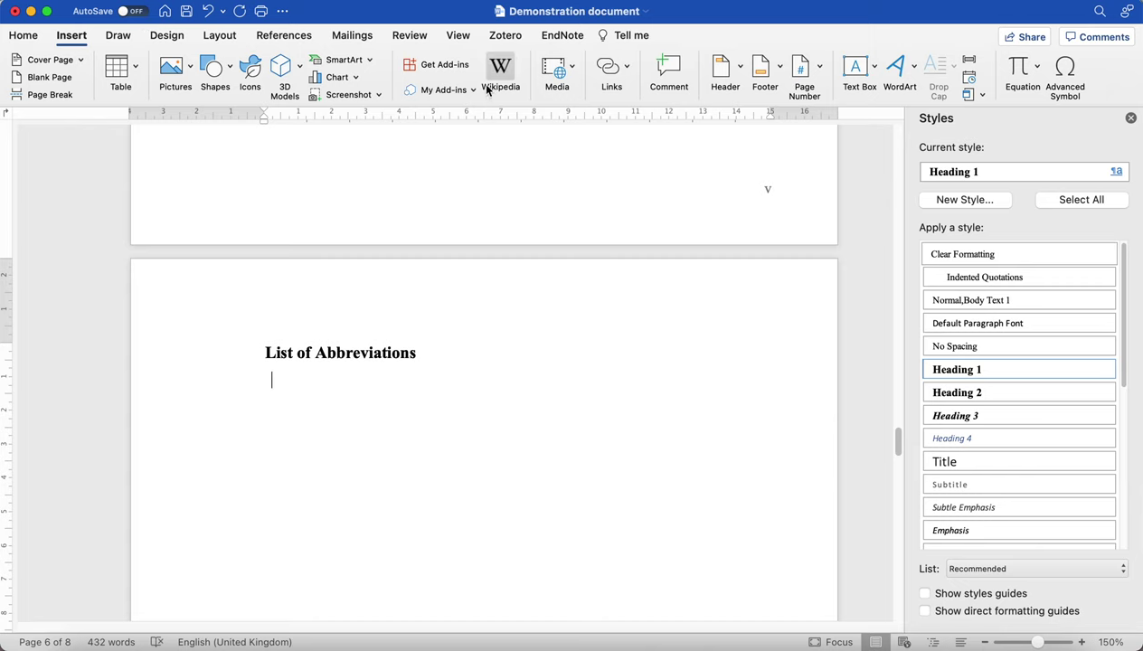
# - From the Review tab's Reviewing pane, switch to Find and Replace and choose Advanced Find & Replace
pyautogui.click(410, 35)
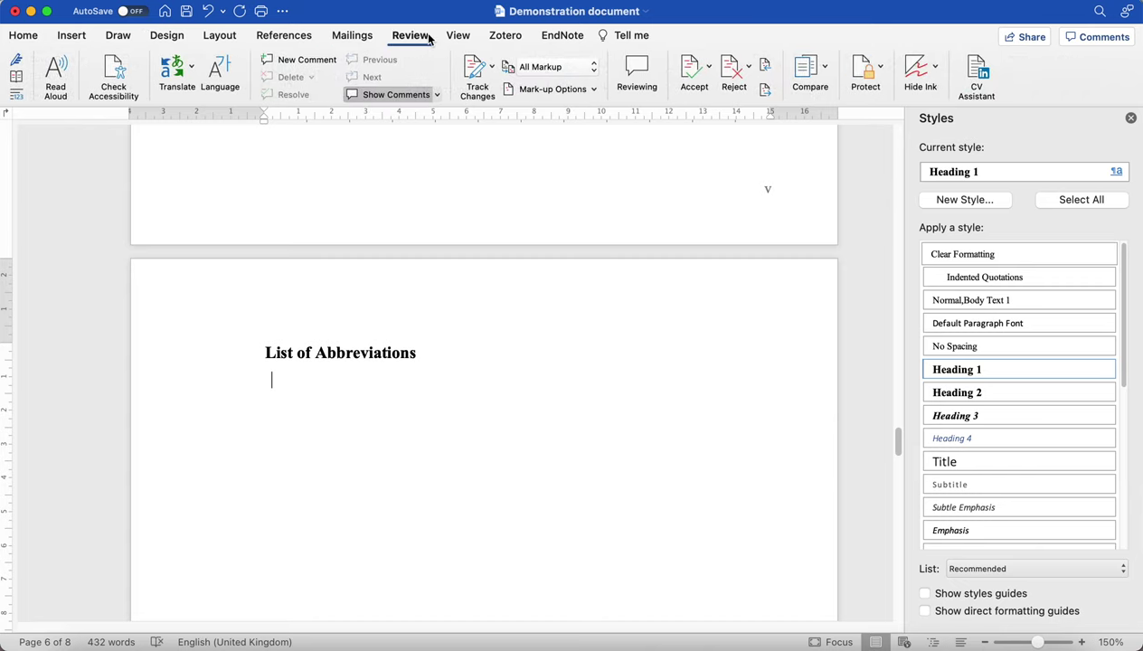
pyautogui.click(630, 65)
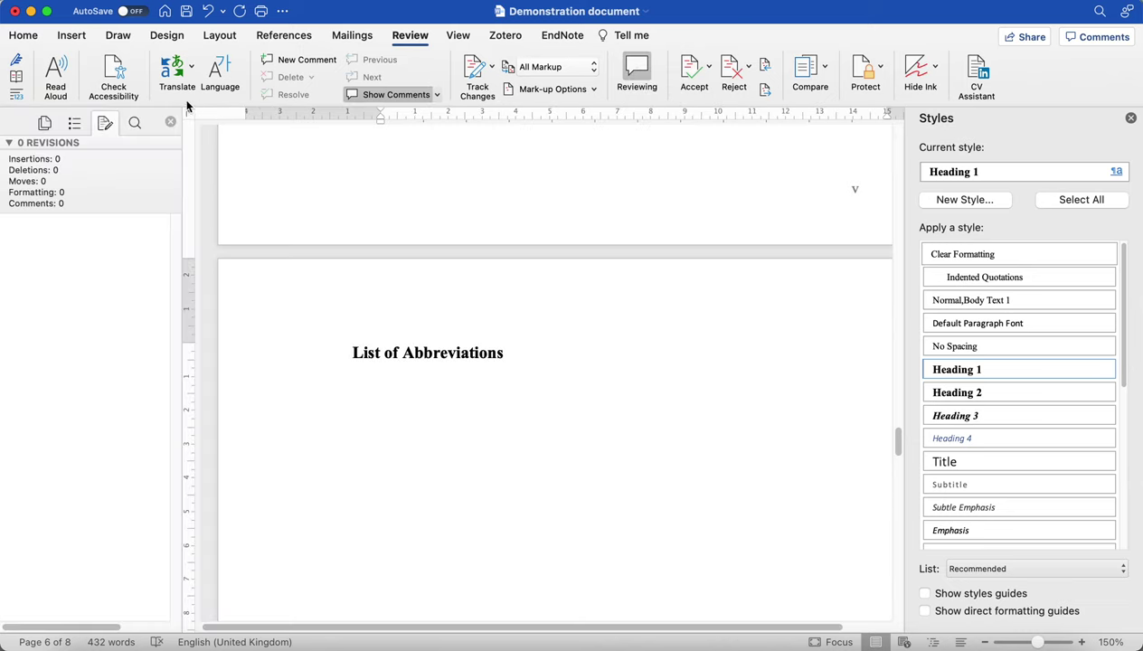
pyautogui.click(135, 122)
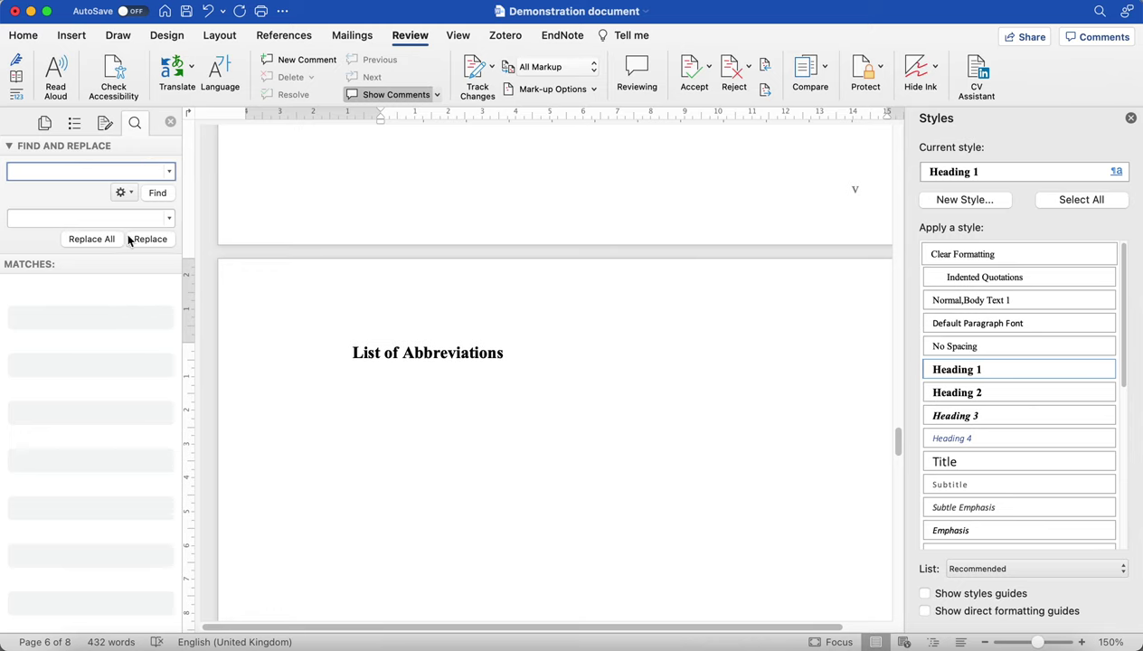
pyautogui.click(122, 193)
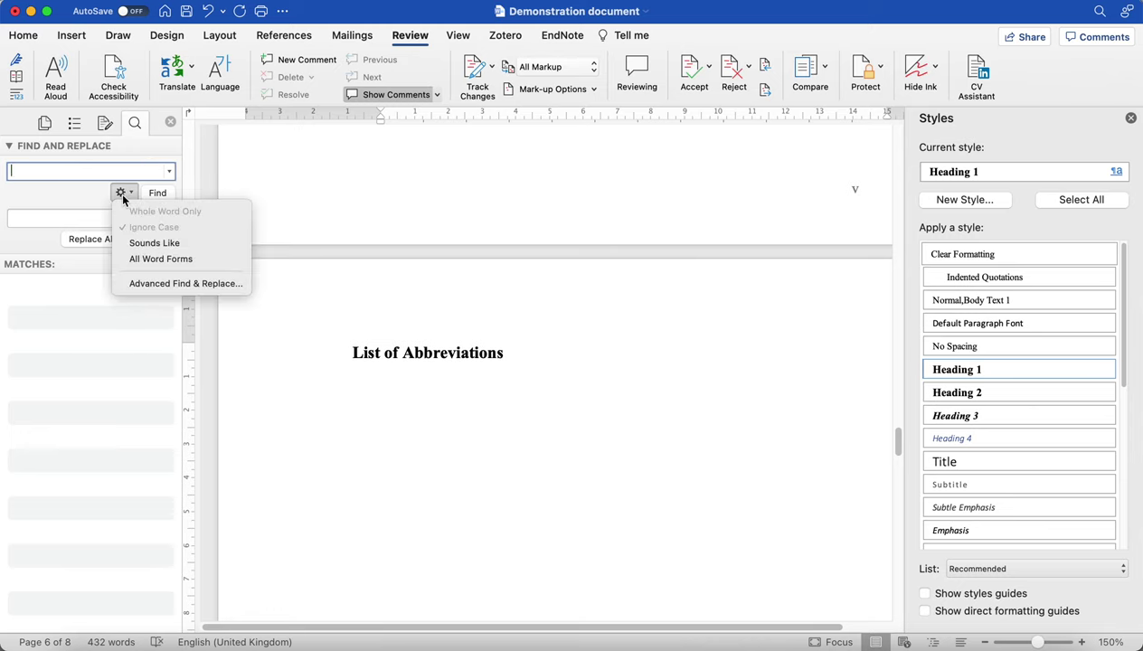
pyautogui.click(161, 284)
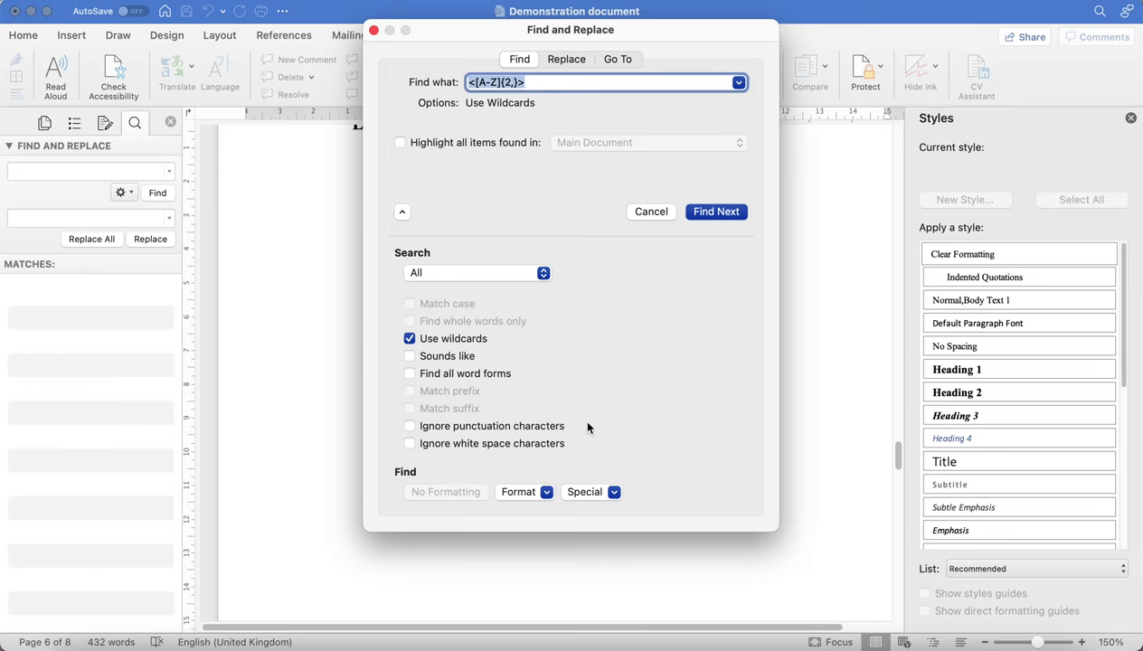
# - Check the <[A-Z]{2,}> wildcard pattern, tick Highlight all items found, and Find All in Main Document
pyautogui.click(533, 82)
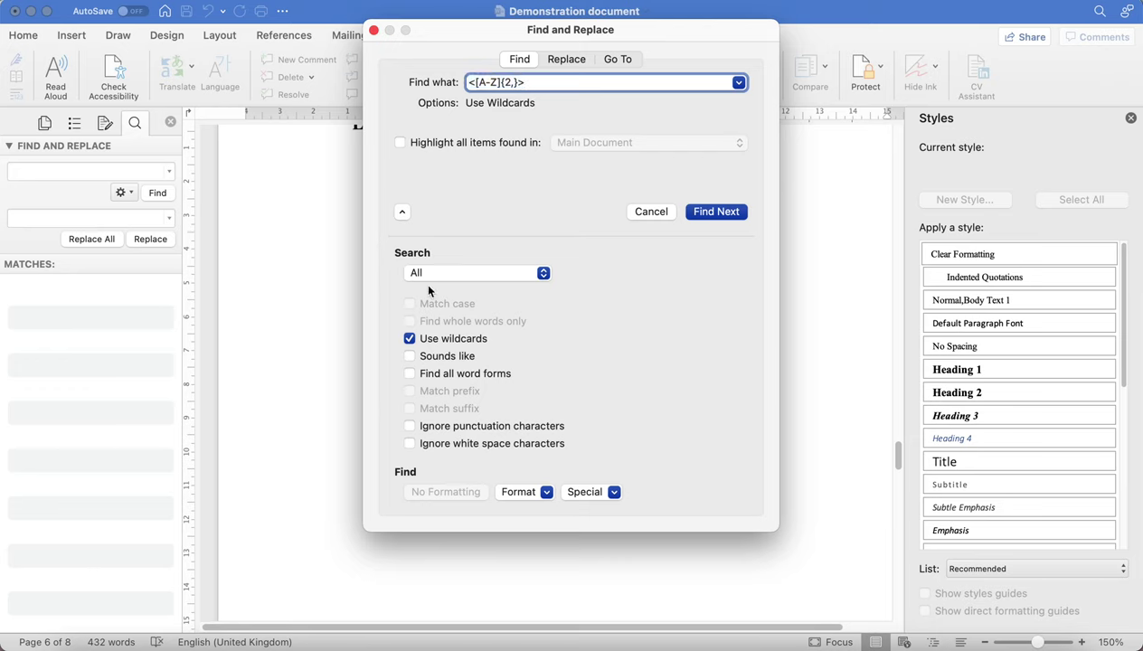
pyautogui.moveTo(543, 84); pyautogui.dragTo(472, 85)
pyautogui.click(541, 84)
pyautogui.moveTo(534, 84); pyautogui.dragTo(461, 83)
pyautogui.click(478, 83)
pyautogui.click(571, 85)
pyautogui.click(496, 149)
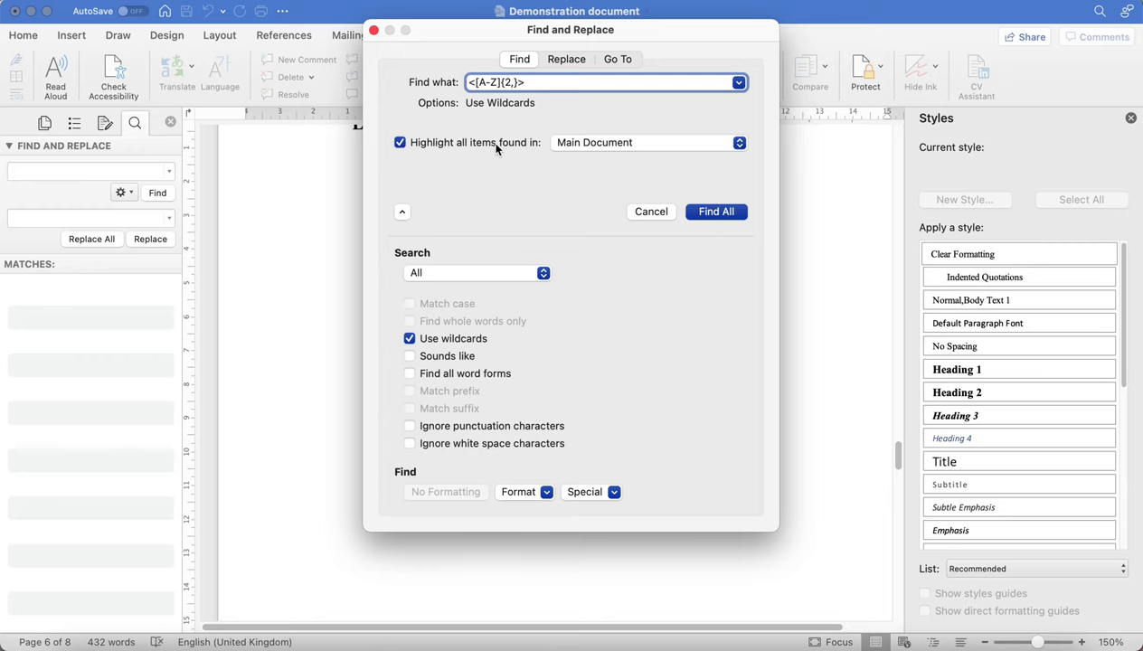
pyautogui.click(713, 215)
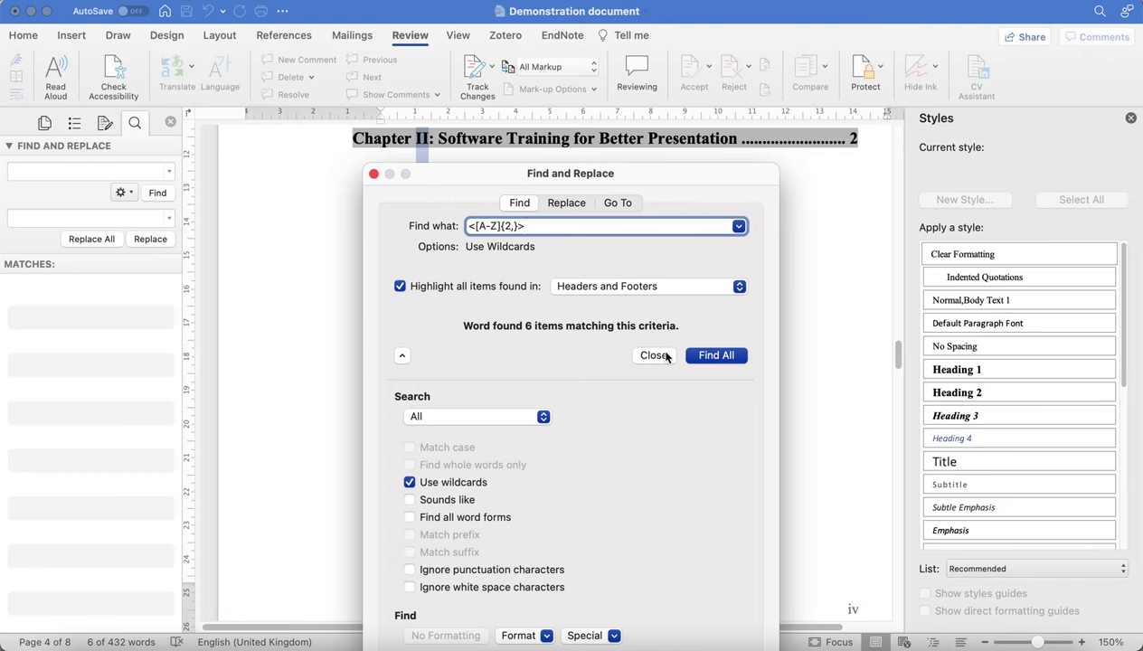
# - Search headers, footers and footnotes for matches, close the dialog, and shrink the footnotes pane
pyautogui.click(704, 358)
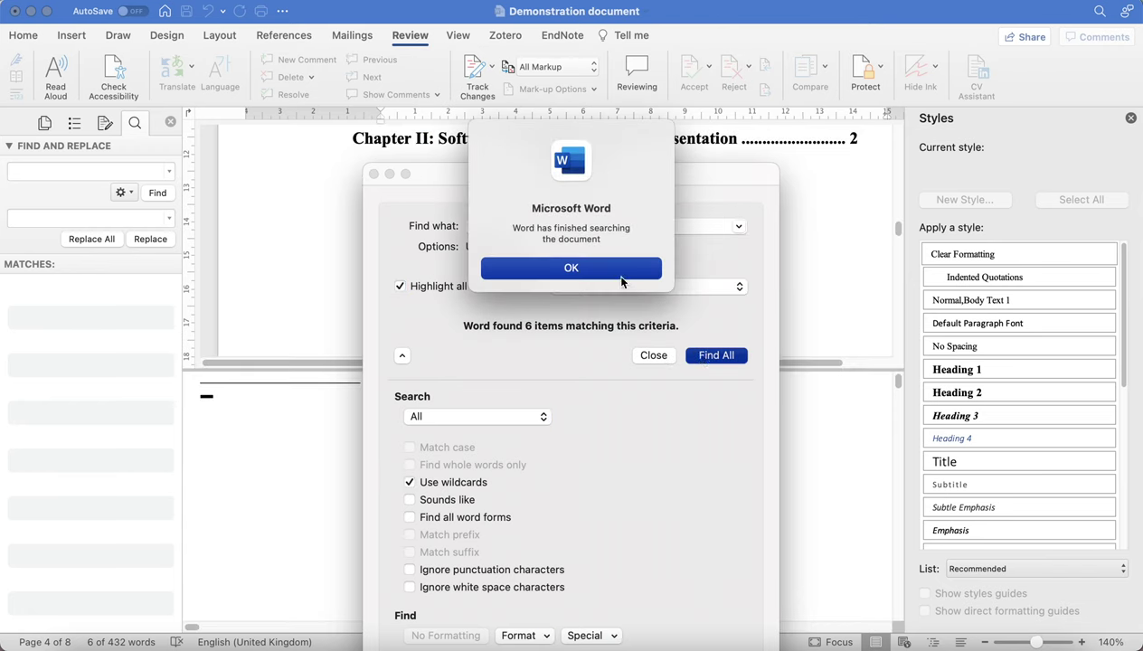
pyautogui.click(620, 274)
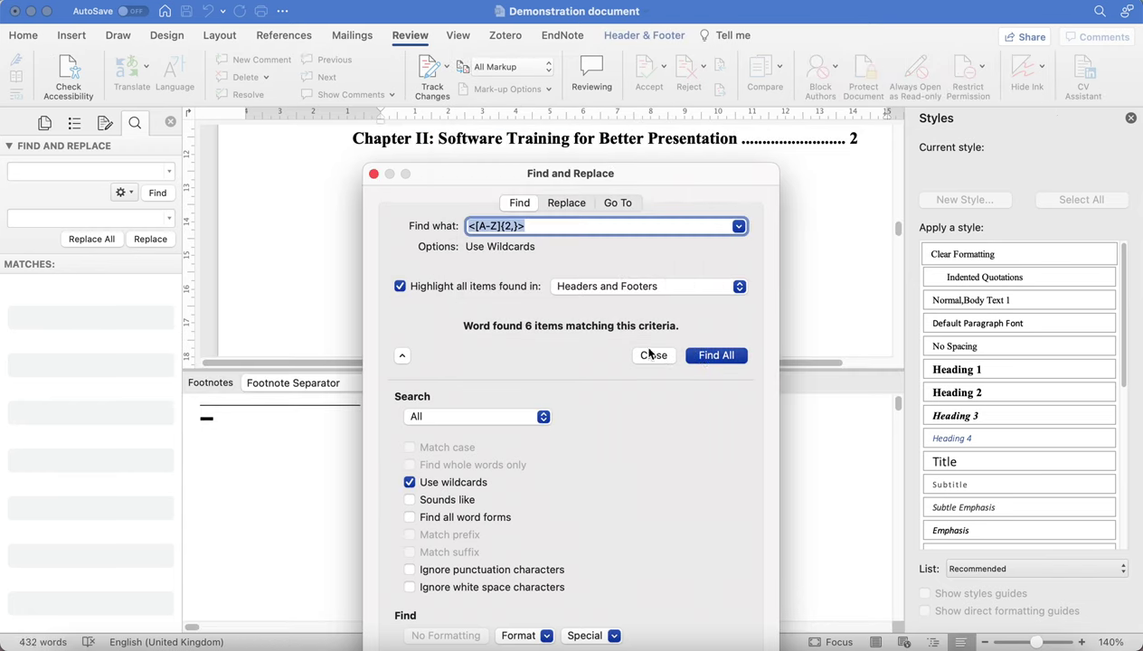
pyautogui.click(699, 357)
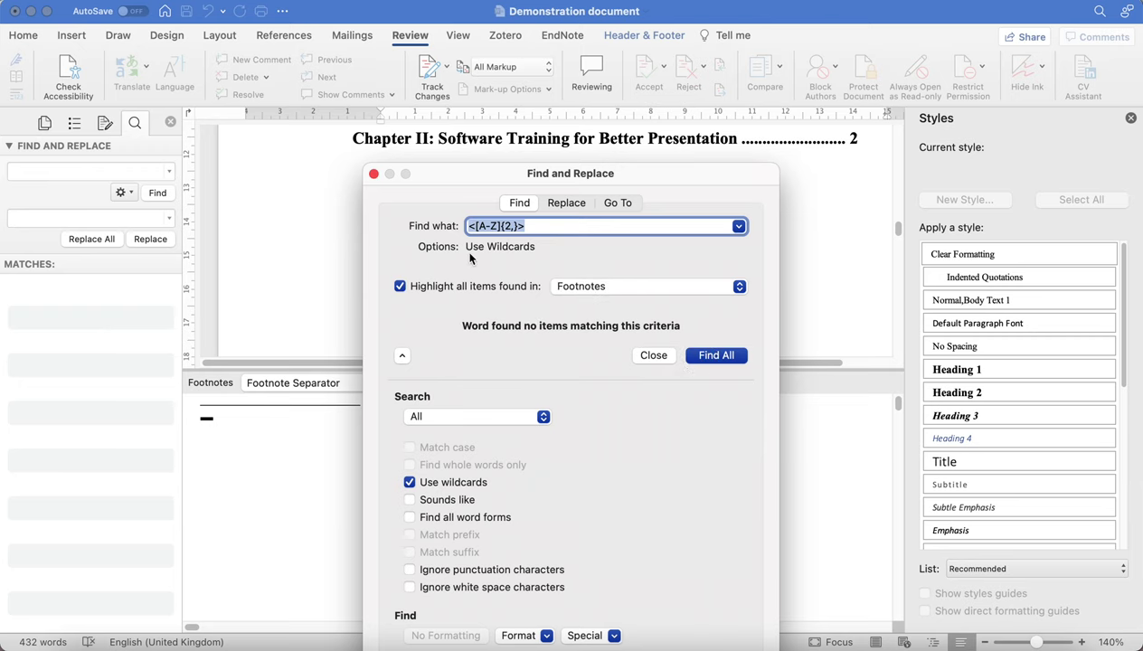
pyautogui.click(374, 175)
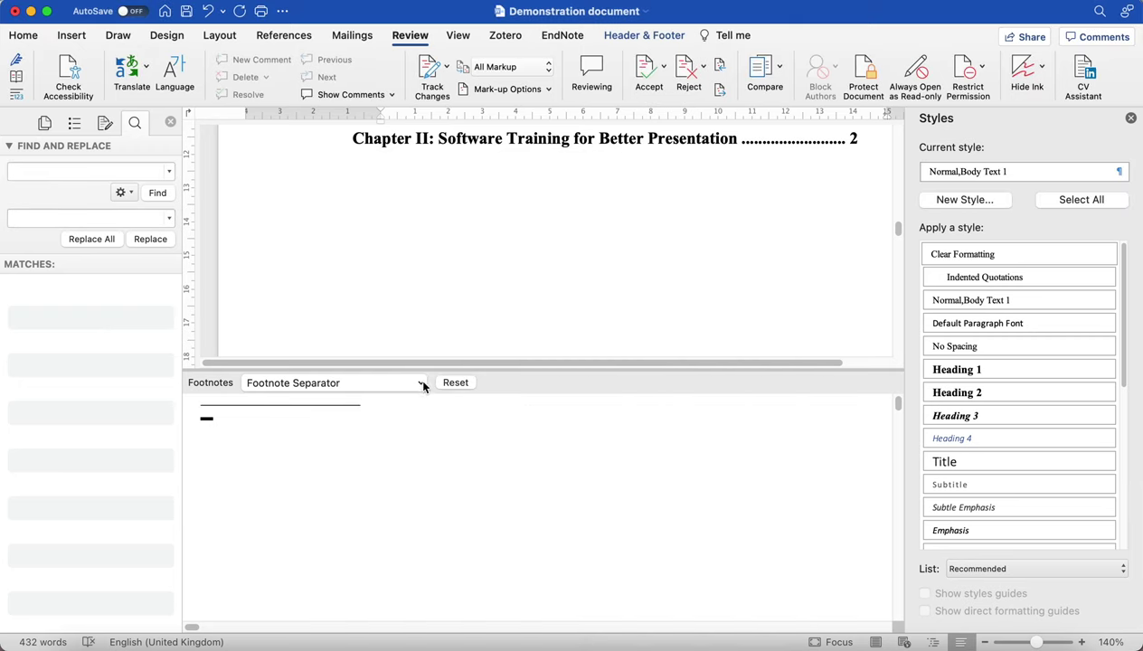
pyautogui.moveTo(495, 370); pyautogui.dragTo(503, 637)
# - Reopen Advanced Find & Replace, highlight all six matches in the Main Document, then close it
pyautogui.click(126, 192)
pyautogui.click(201, 285)
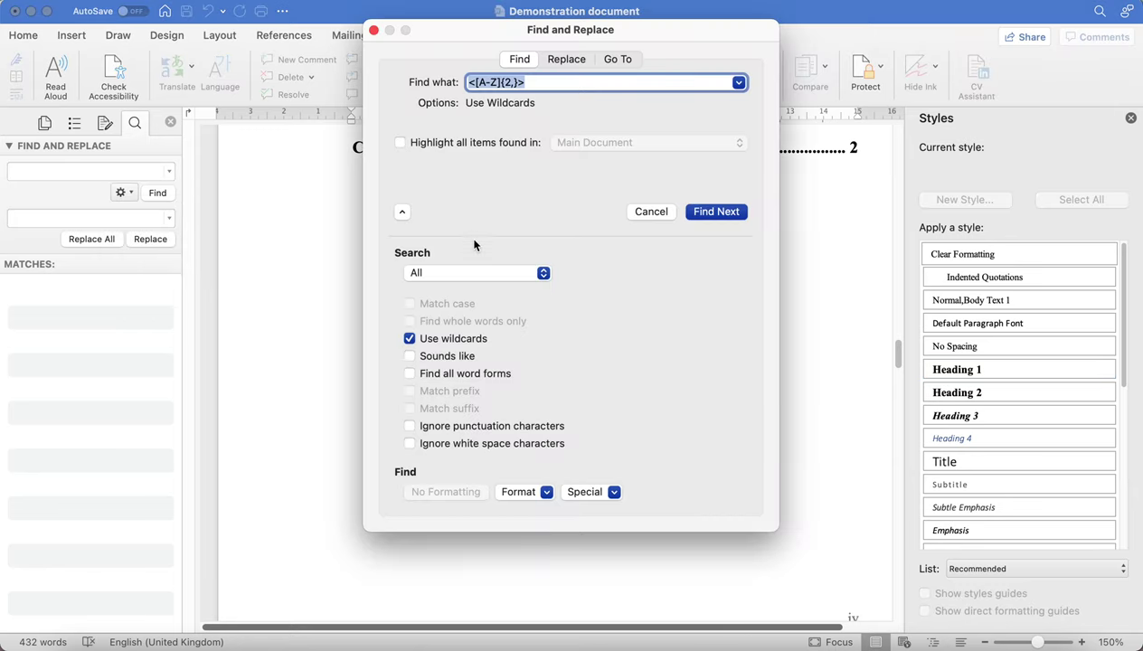
pyautogui.click(437, 142)
pyautogui.click(697, 210)
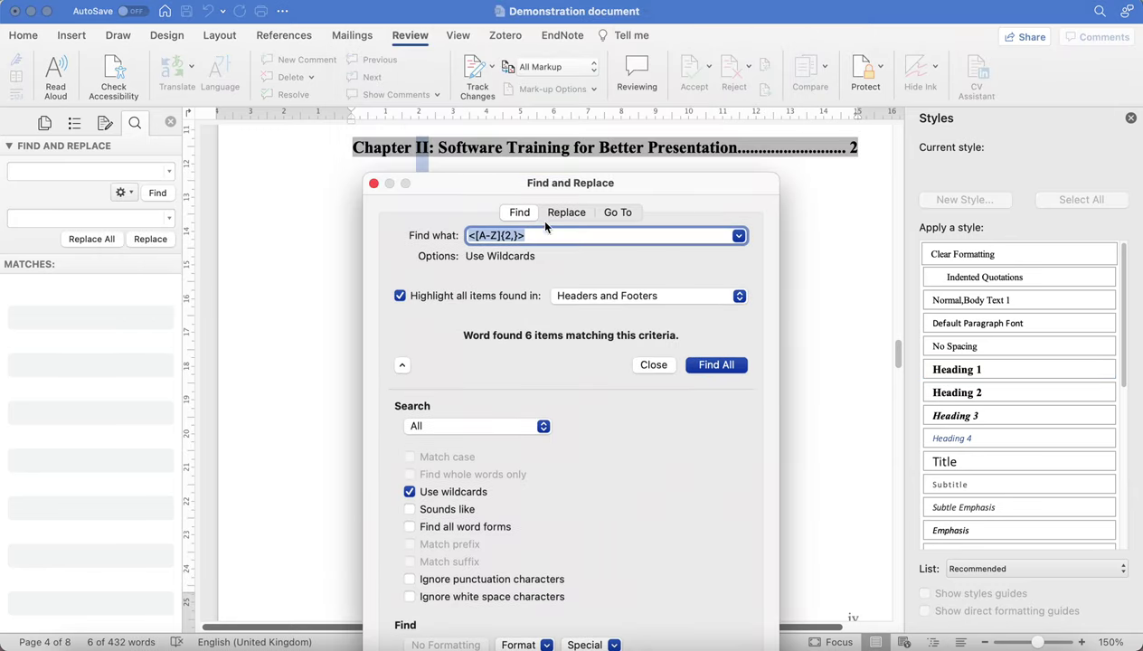
pyautogui.click(373, 183)
pyautogui.scroll(10, 618, 255)
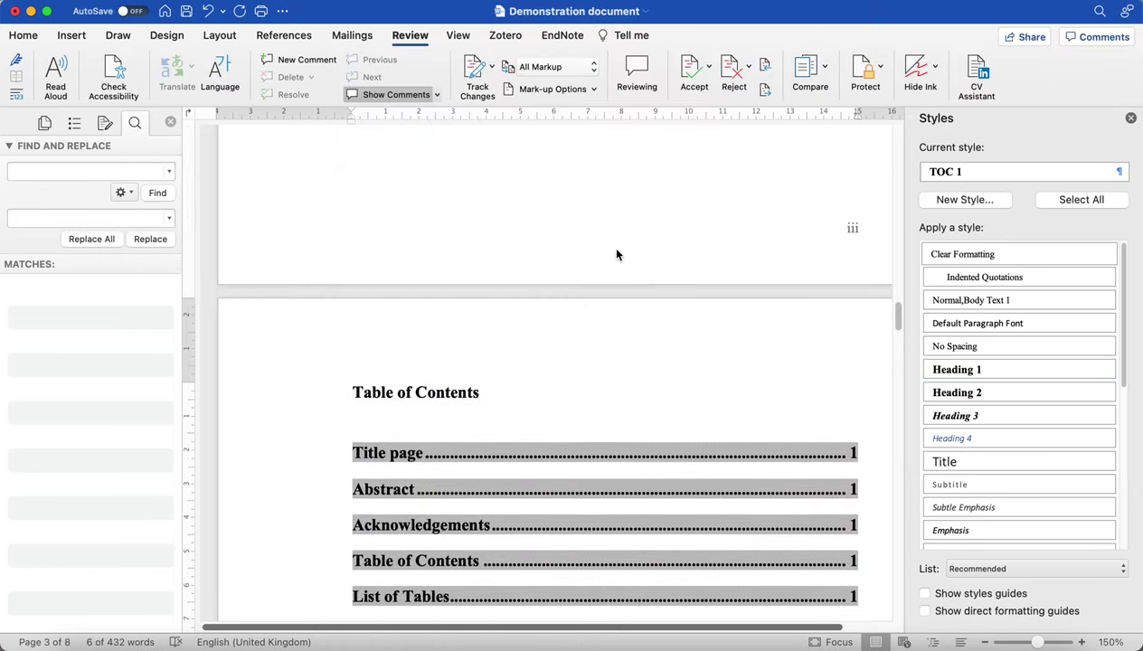
# - Review COF in Chapter II's Choice of Font paragraph and clear its search highlights
pyautogui.scroll(3, 620, 256)
pyautogui.scroll(-15, 629, 253)
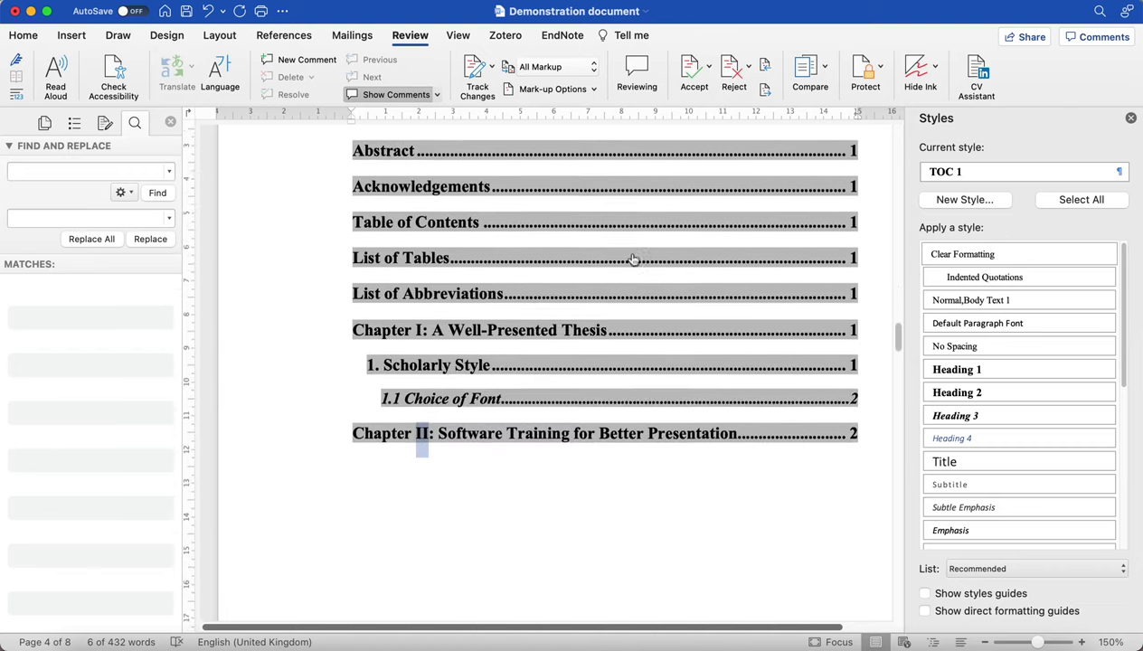
pyautogui.scroll(-20, 625, 253)
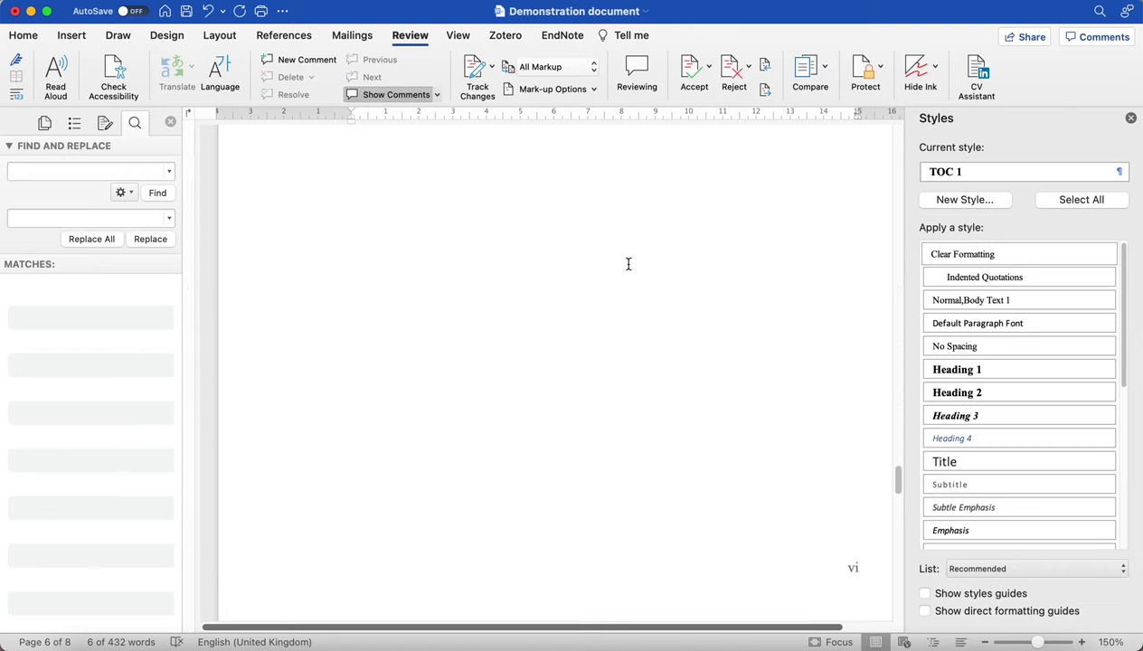
pyautogui.scroll(-5, 626, 263)
pyautogui.scroll(4, 626, 264)
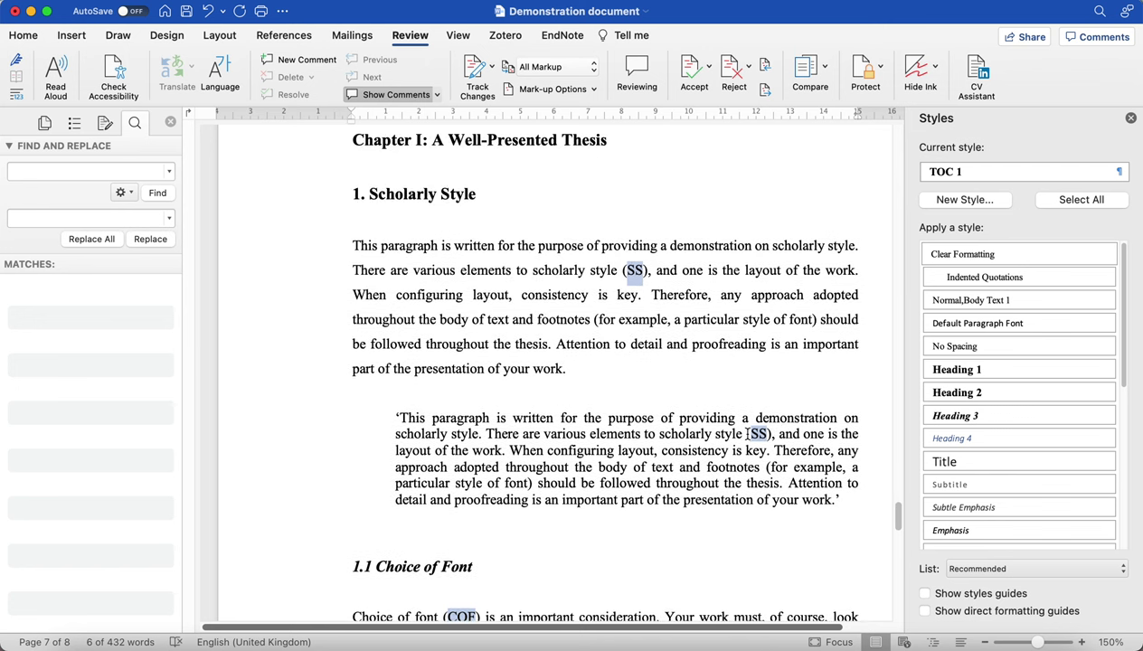
pyautogui.scroll(-10, 712, 362)
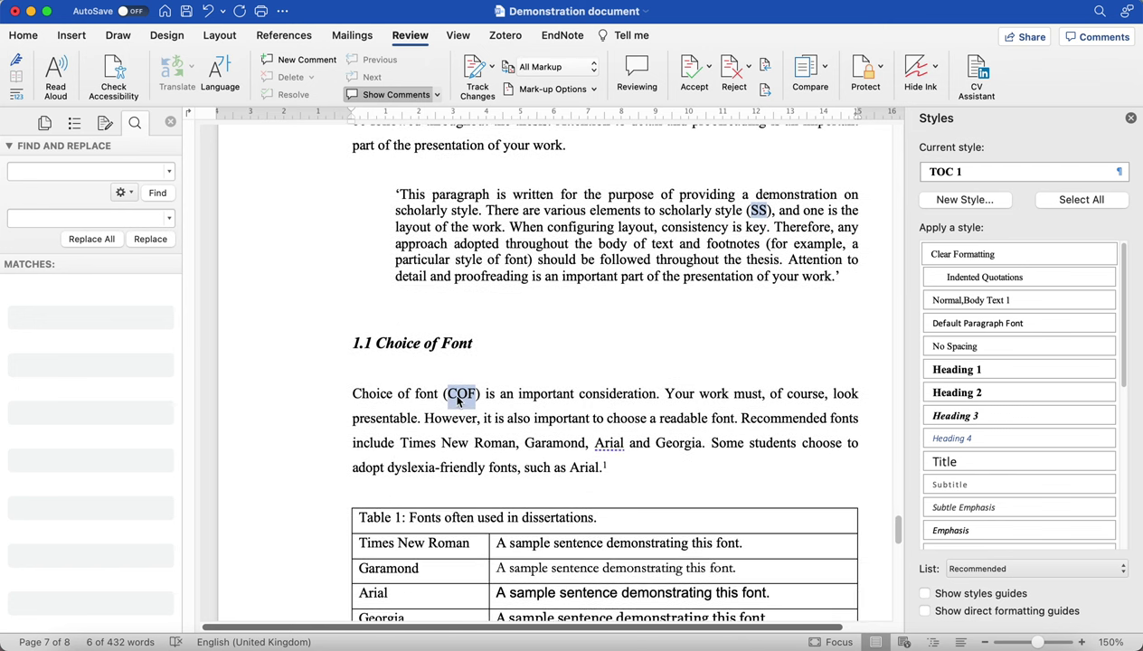
pyautogui.scroll(-20, 459, 403)
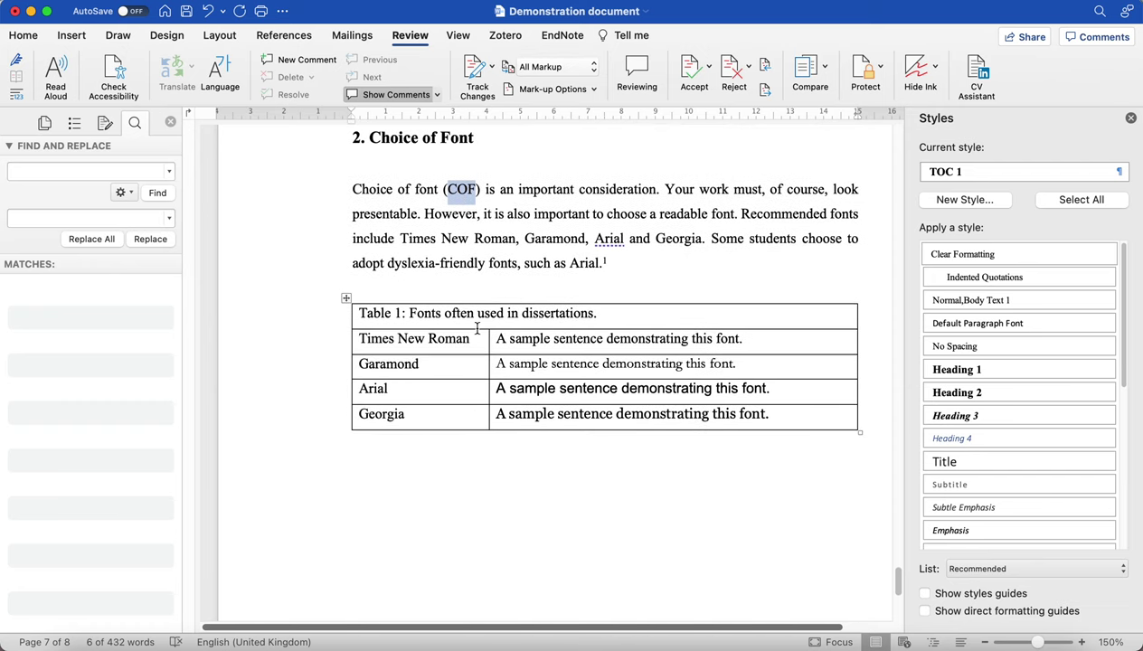
pyautogui.scroll(6, 488, 190)
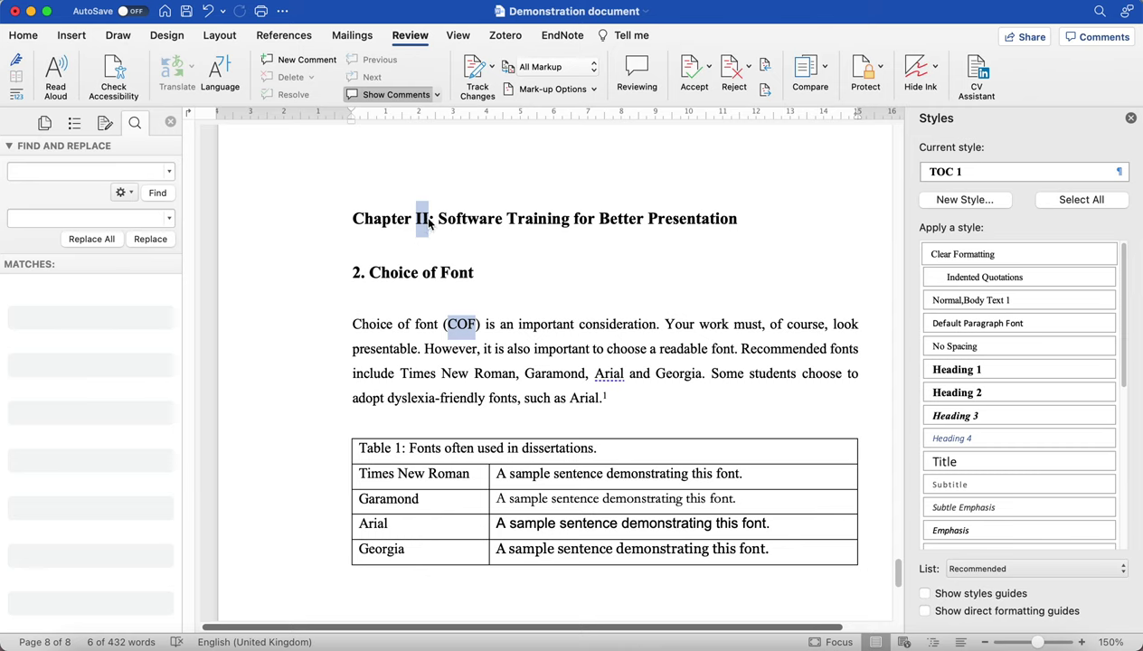
pyautogui.click(454, 226)
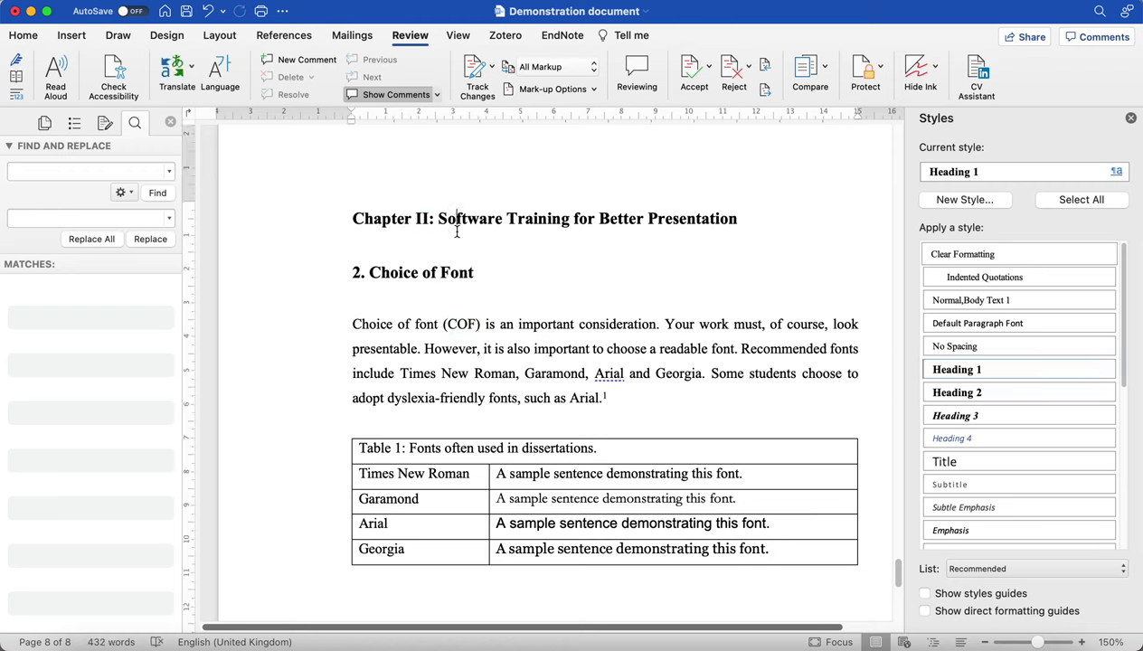
pyautogui.scroll(5, 457, 226)
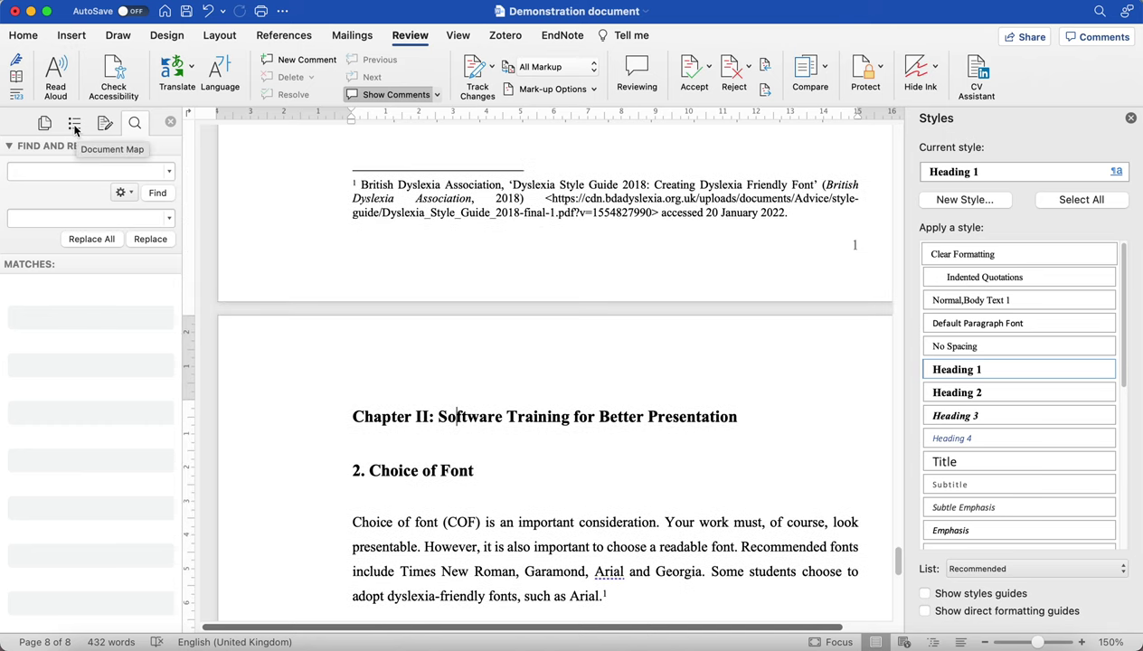
# - Use the Document Map headings outline to jump back to the List of Abbreviations page
pyautogui.click(75, 125)
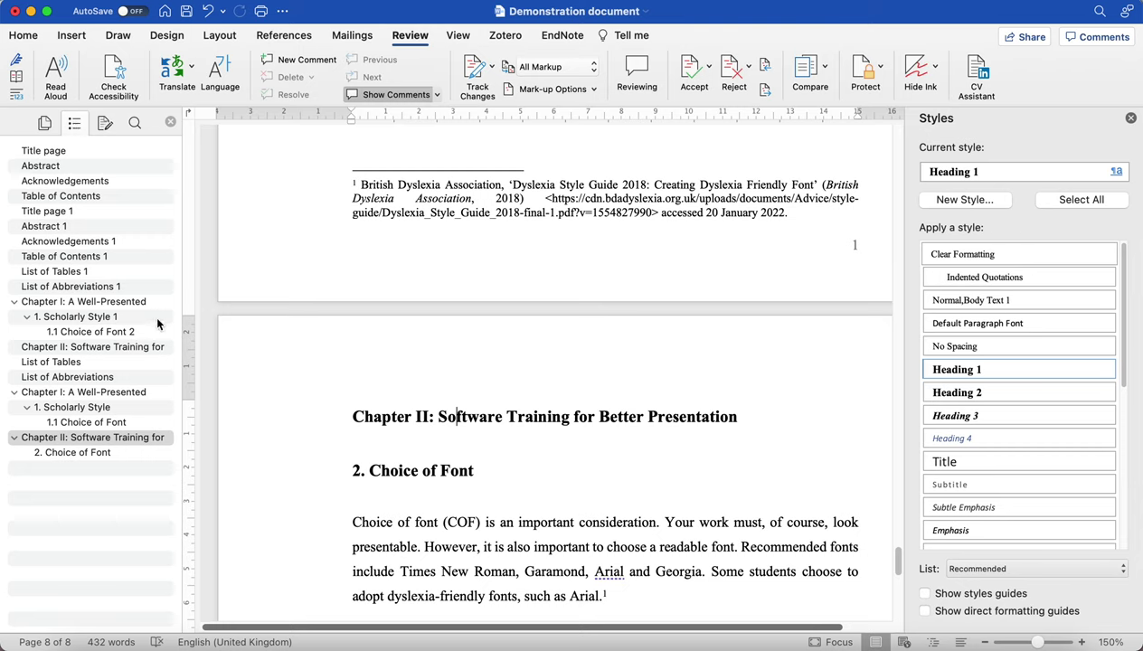
pyautogui.click(124, 287)
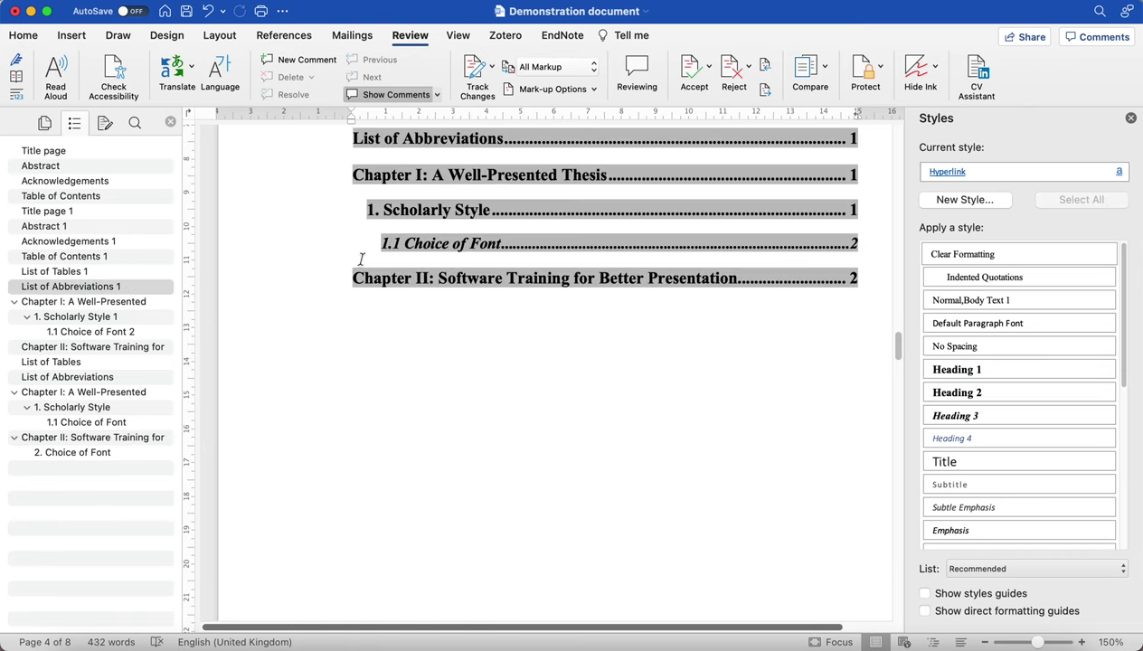
pyautogui.click(390, 139)
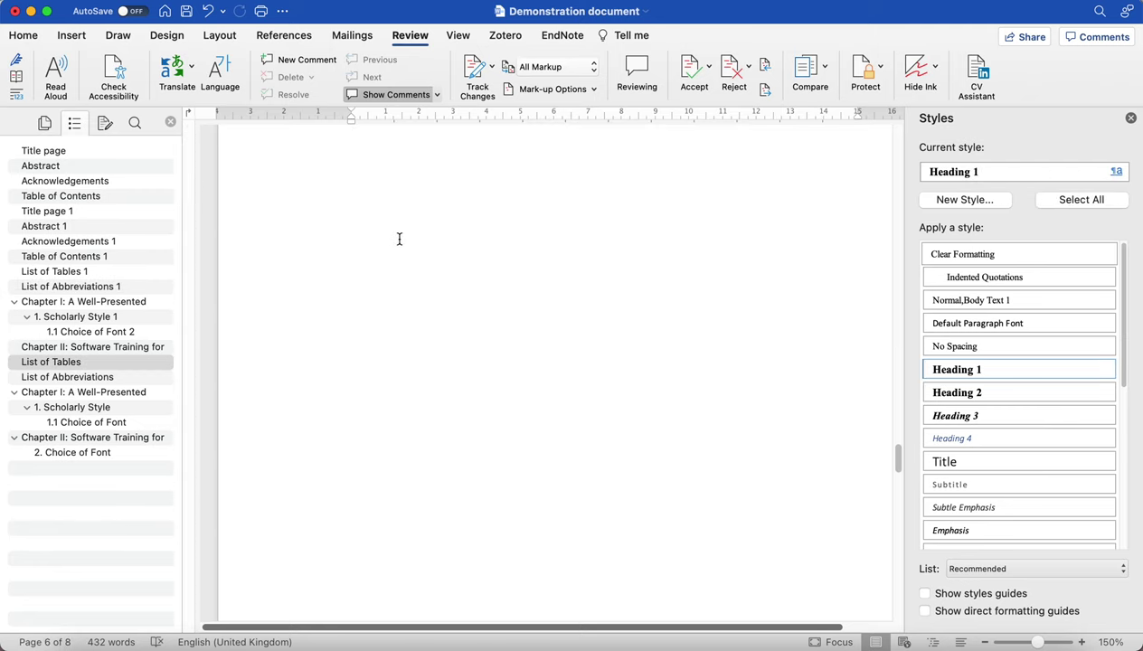
pyautogui.click(348, 475)
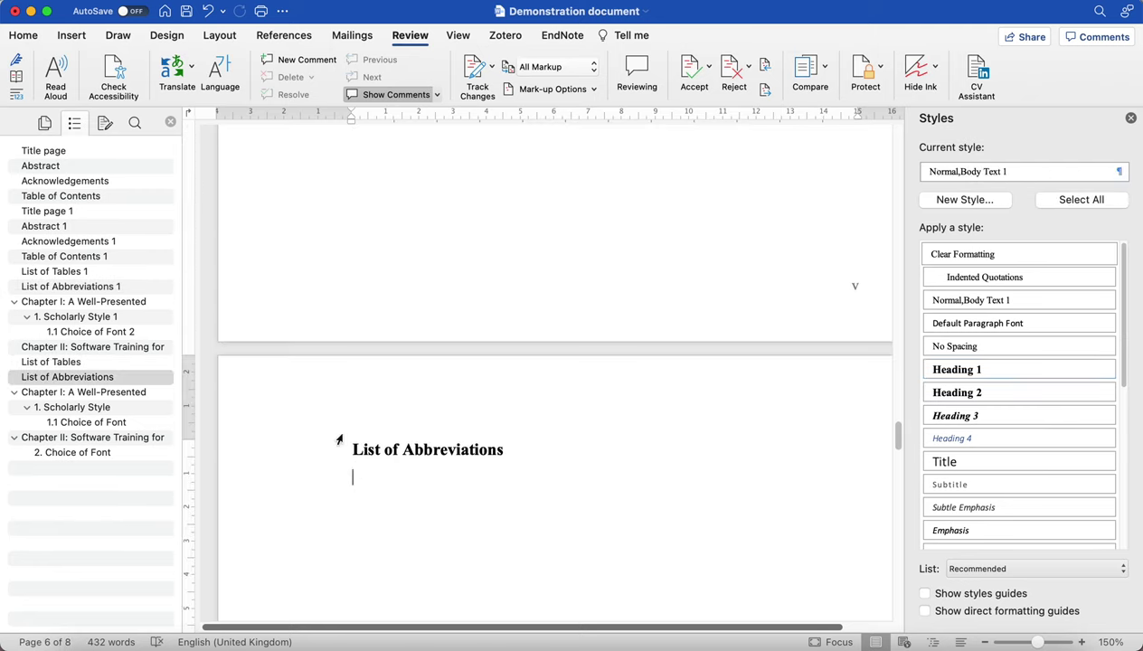
# - Insert a two-column, eight-row table below the List of Abbreviations heading
pyautogui.click(71, 34)
pyautogui.click(120, 70)
pyautogui.click(138, 233)
pyautogui.scroll(-2, 377, 414)
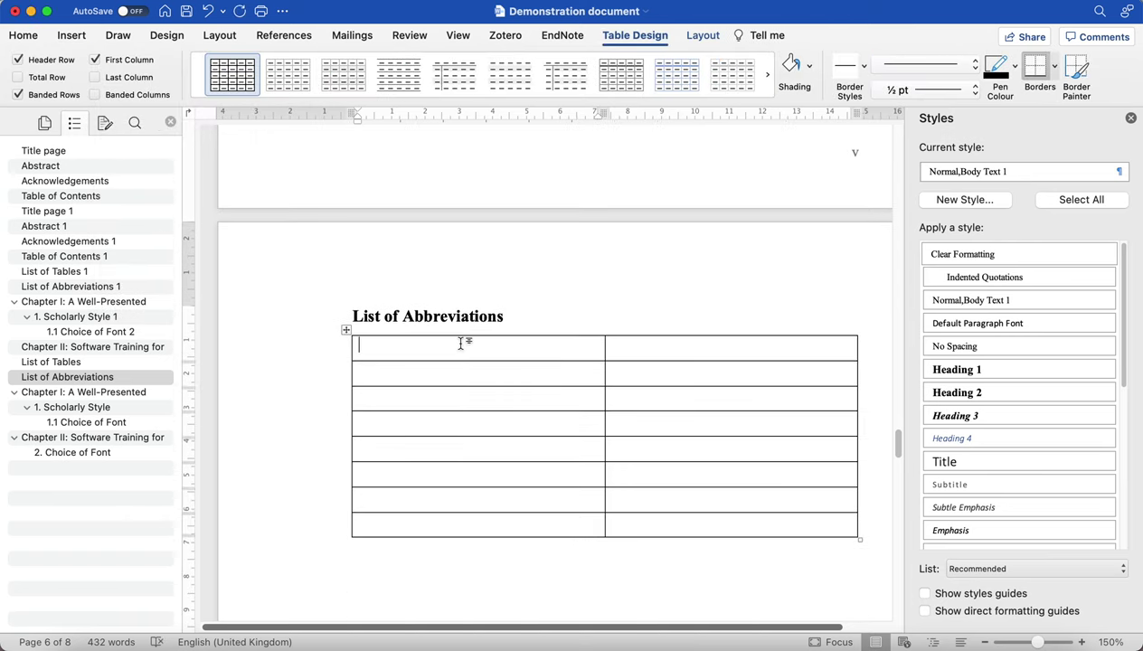
# - Fill the first row with COF and Choice of Font, then select the whole table
pyautogui.write('COF')
pyautogui.press('Tab')
pyautogui.write('Choice ')
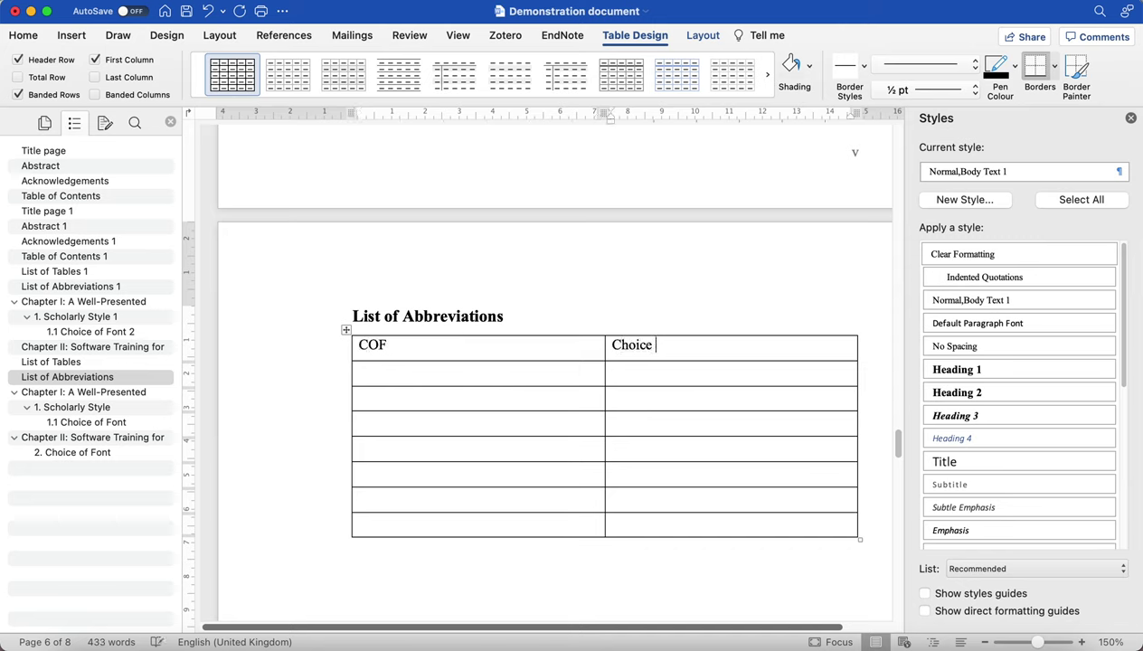
pyautogui.write('of Font')
pyautogui.moveTo(744, 531); pyautogui.dragTo(404, 346)
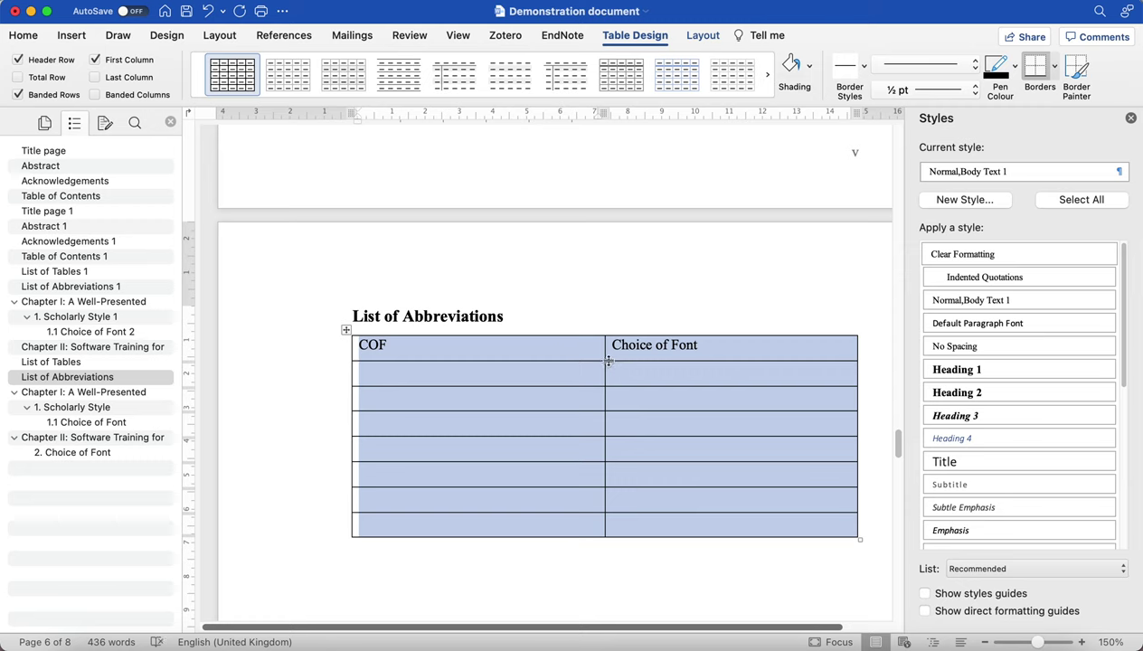
# - Set the table to No Border and narrow the first column so meanings sit beside abbreviations
pyautogui.click(1054, 73)
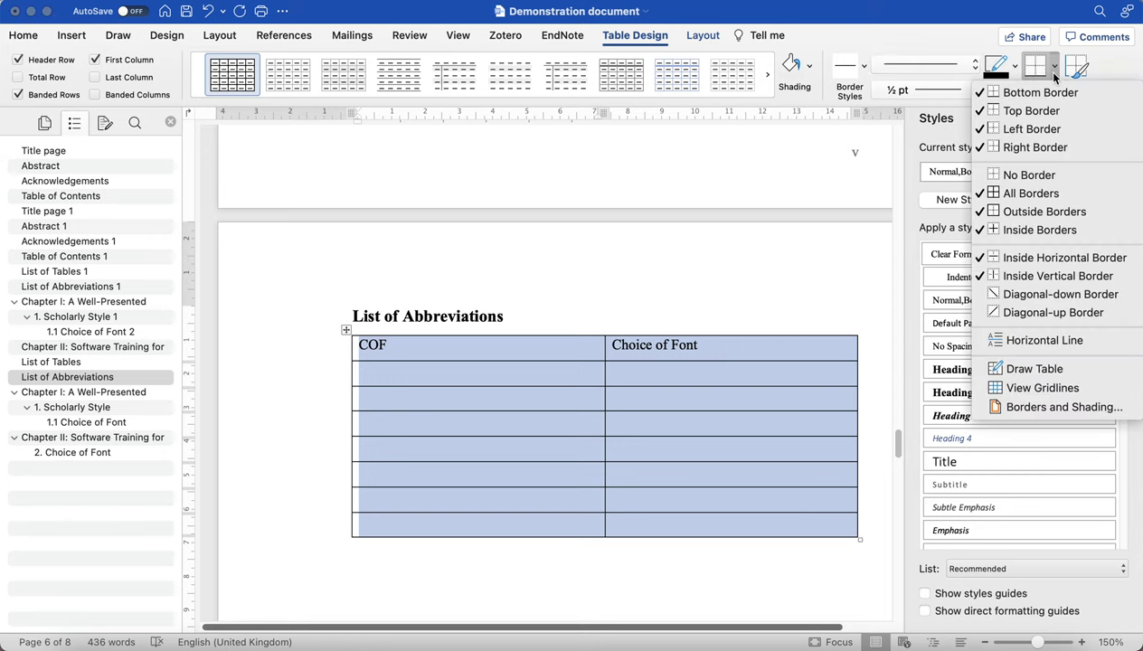
pyautogui.click(1028, 174)
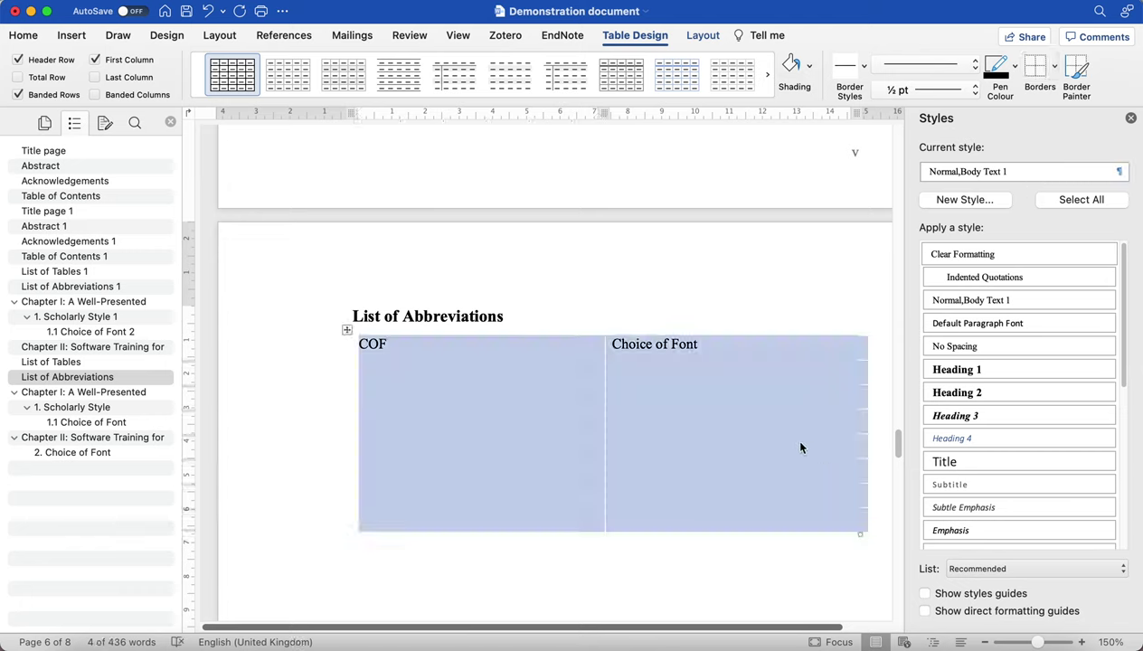
pyautogui.click(615, 411)
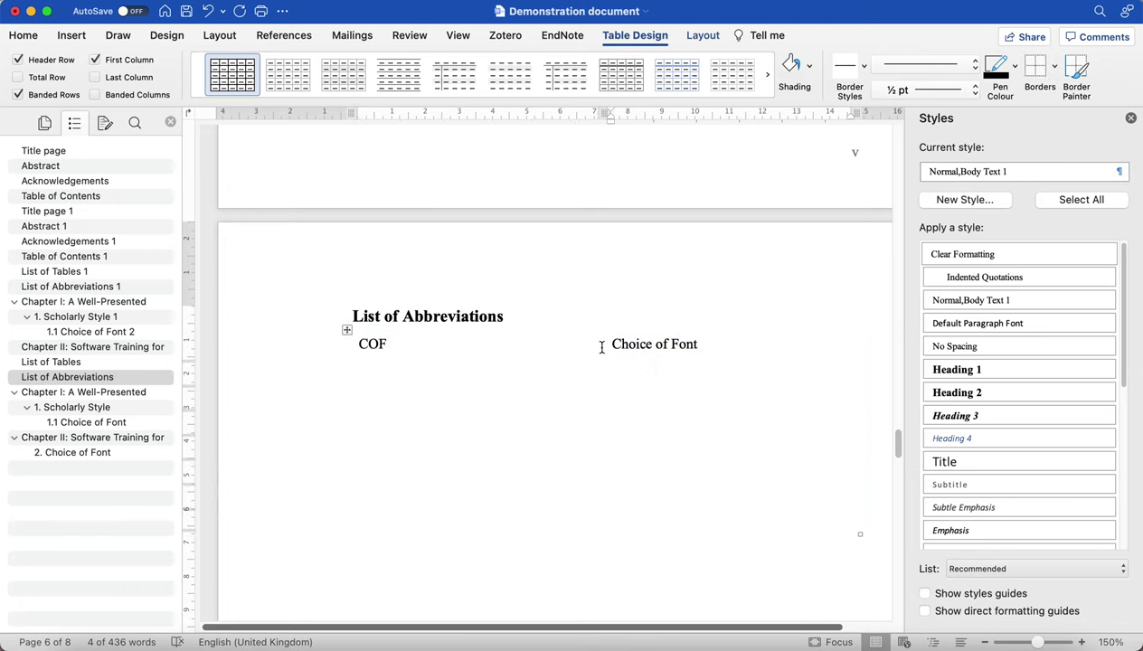
pyautogui.moveTo(603, 346); pyautogui.dragTo(484, 351)
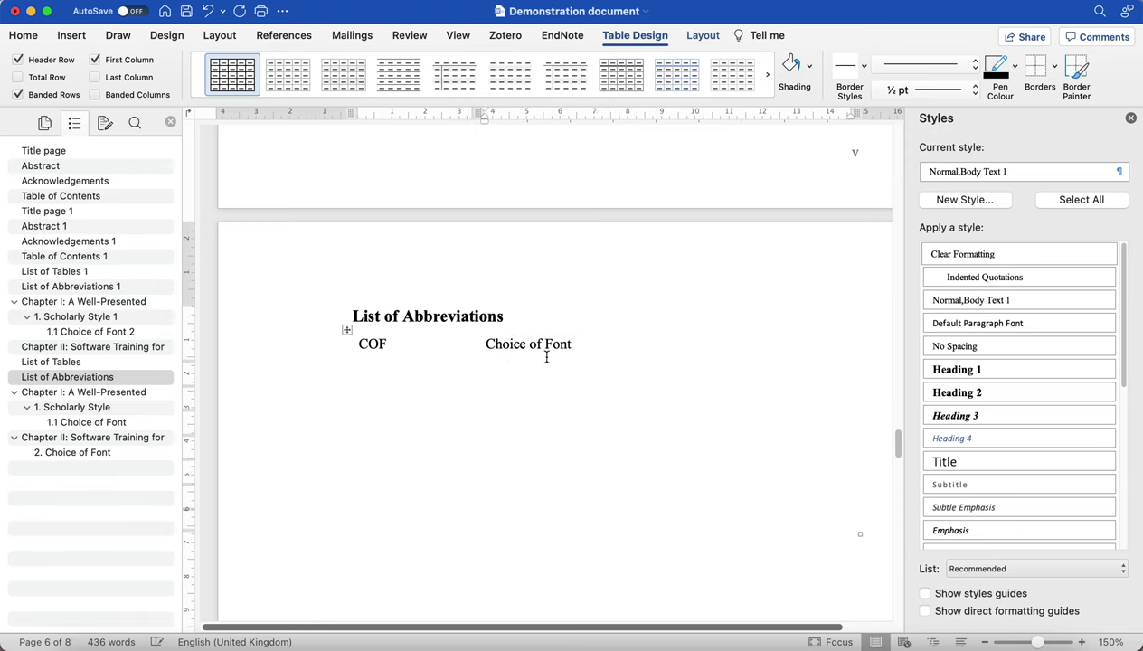
# - Add a blank line between the List of Abbreviations heading and the table
pyautogui.click(528, 316)
pyautogui.press('Return')
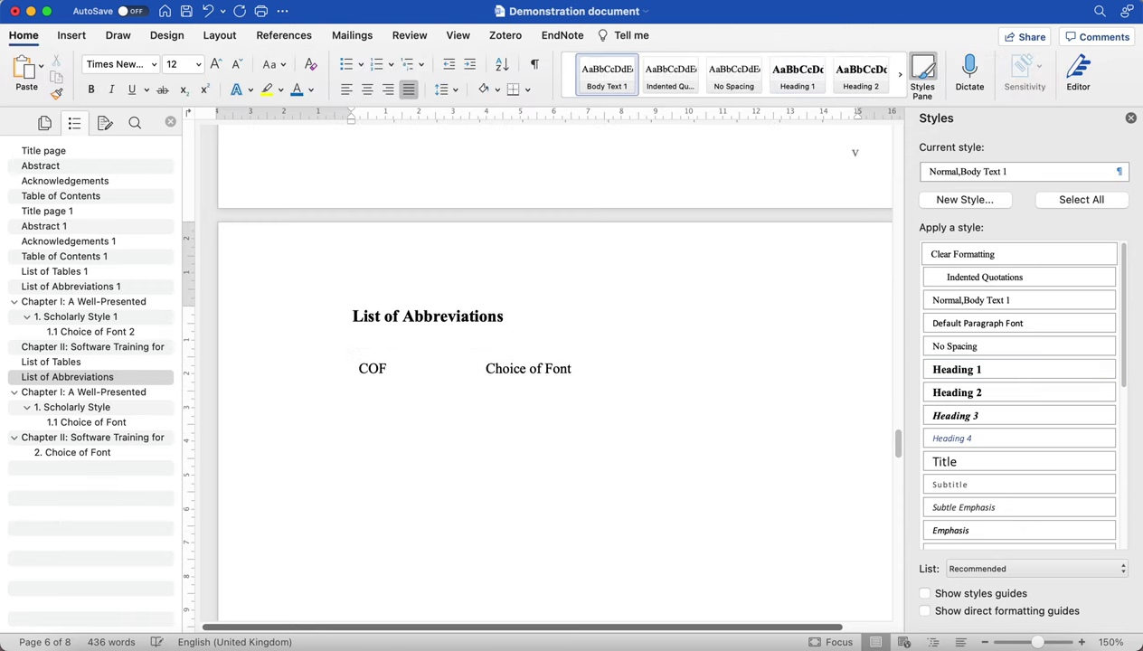
pyautogui.scroll(-2, 443, 359)
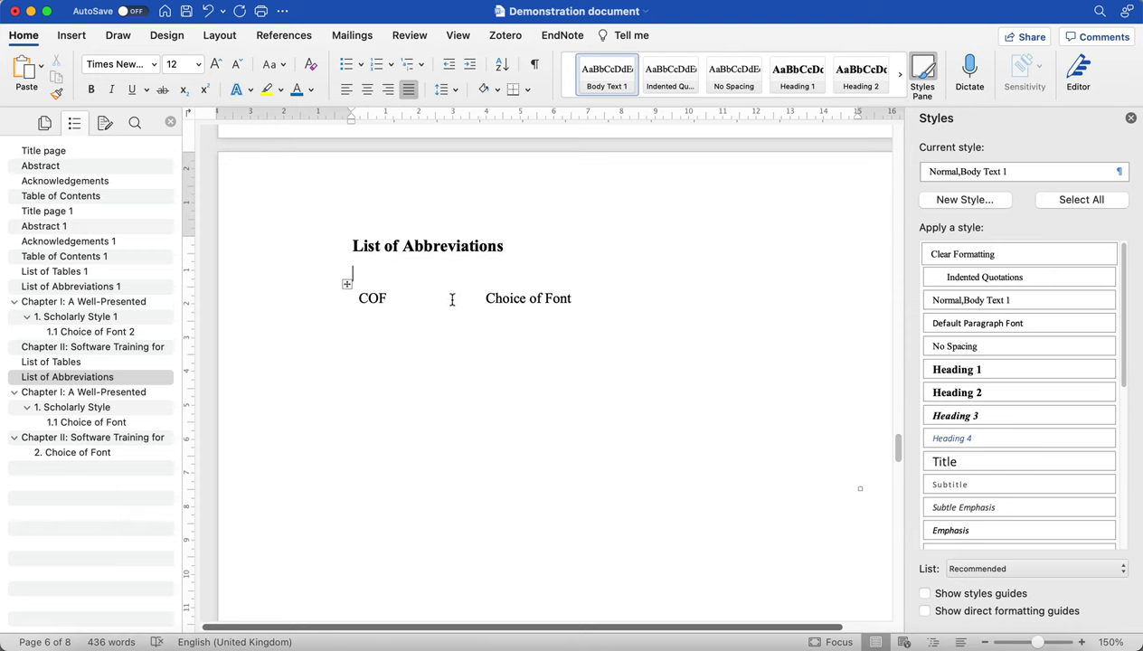
# - Enter ABC with the meaning Alpha Beta Charlie in the table's second row
pyautogui.click(376, 299)
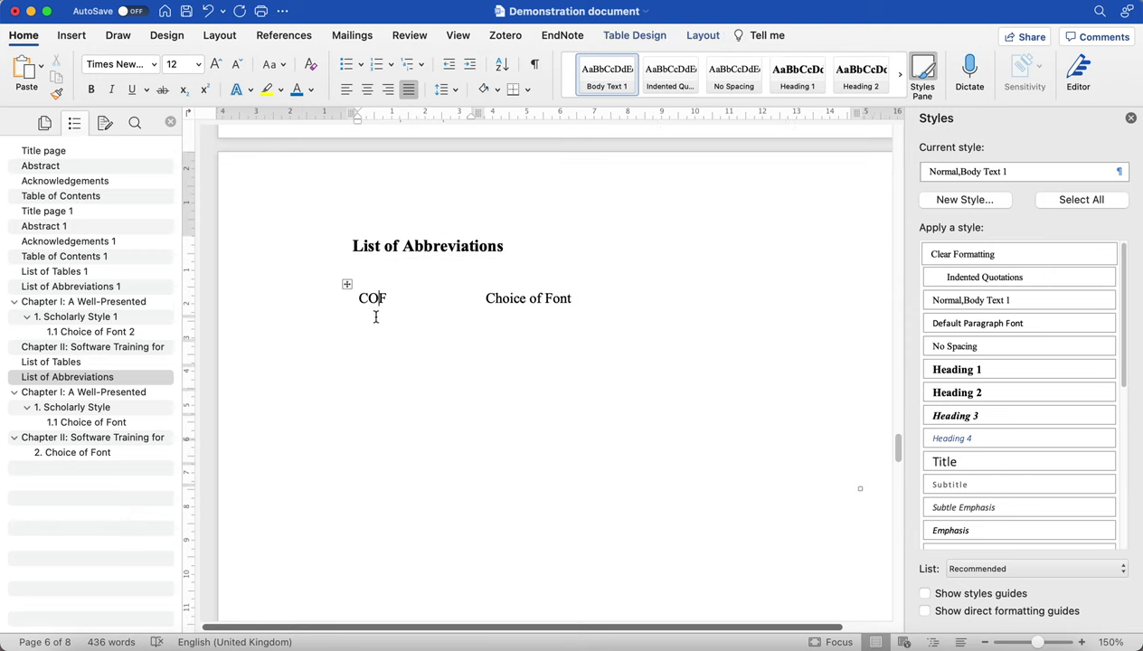
pyautogui.click(548, 299)
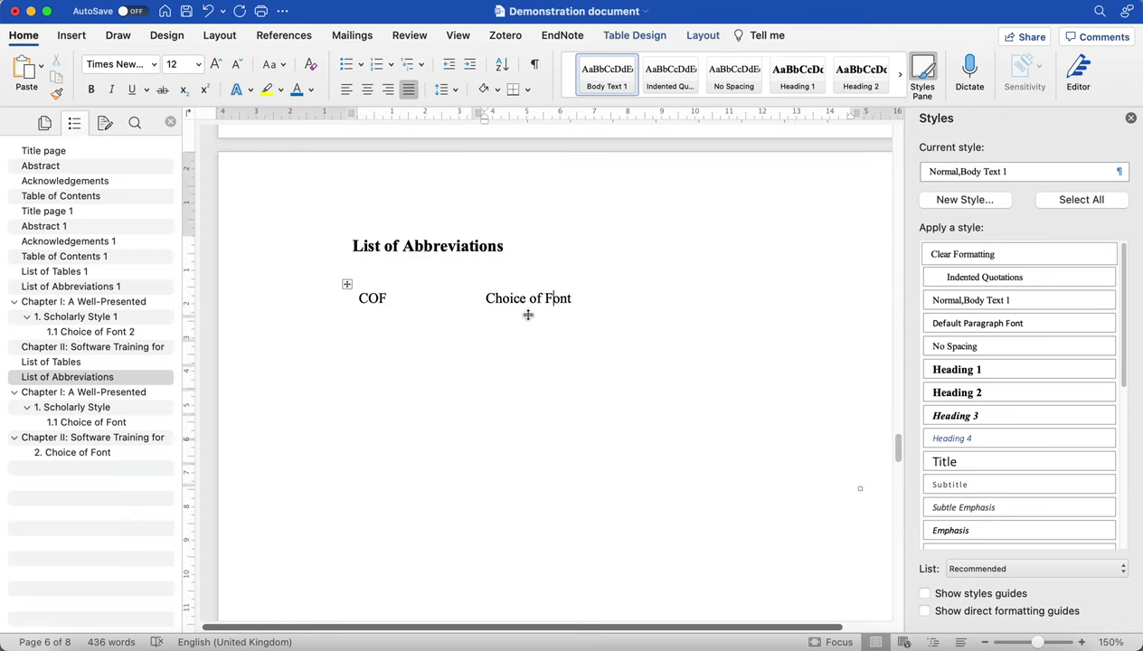
pyautogui.click(378, 323)
pyautogui.write('ABC')
pyautogui.press('Tab')
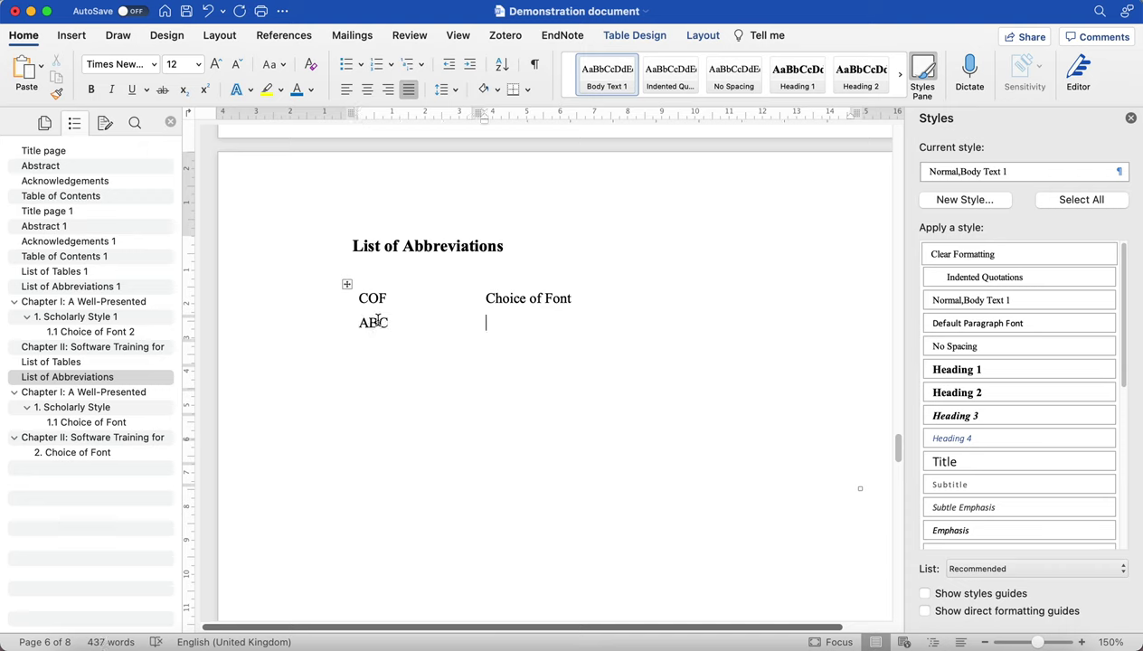
pyautogui.write('Al')
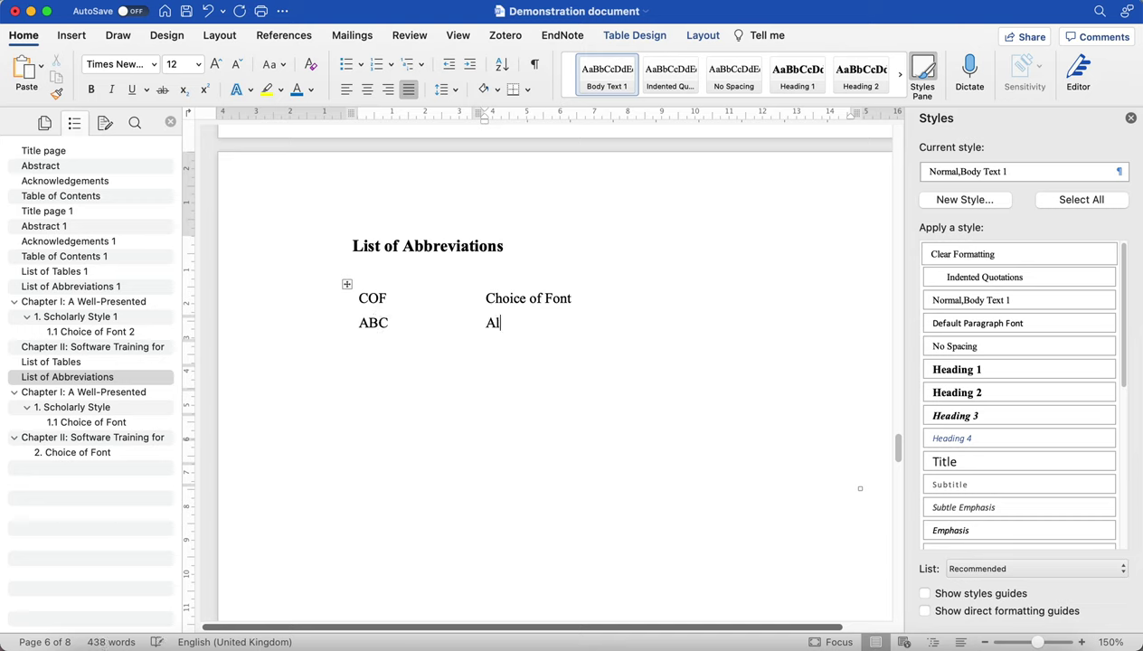
pyautogui.write('pha Beta Charlie')
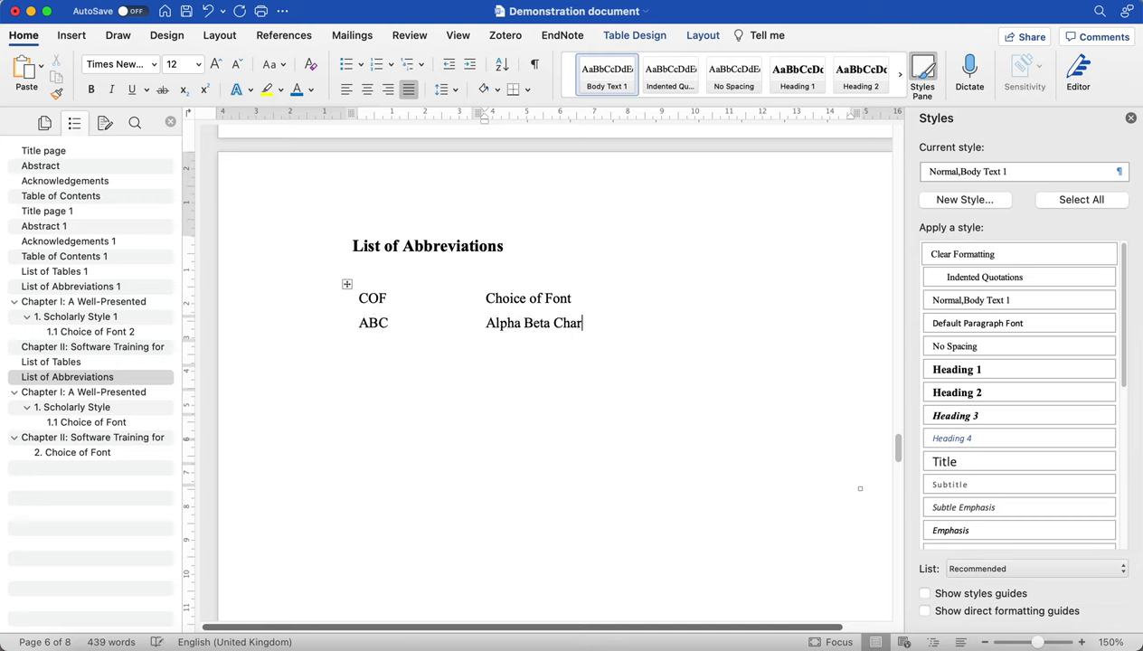
pyautogui.click(372, 300)
# - Sort the COF and ABC rows ascending by Column 1 as text, putting ABC first
pyautogui.moveTo(360, 299); pyautogui.dragTo(577, 332)
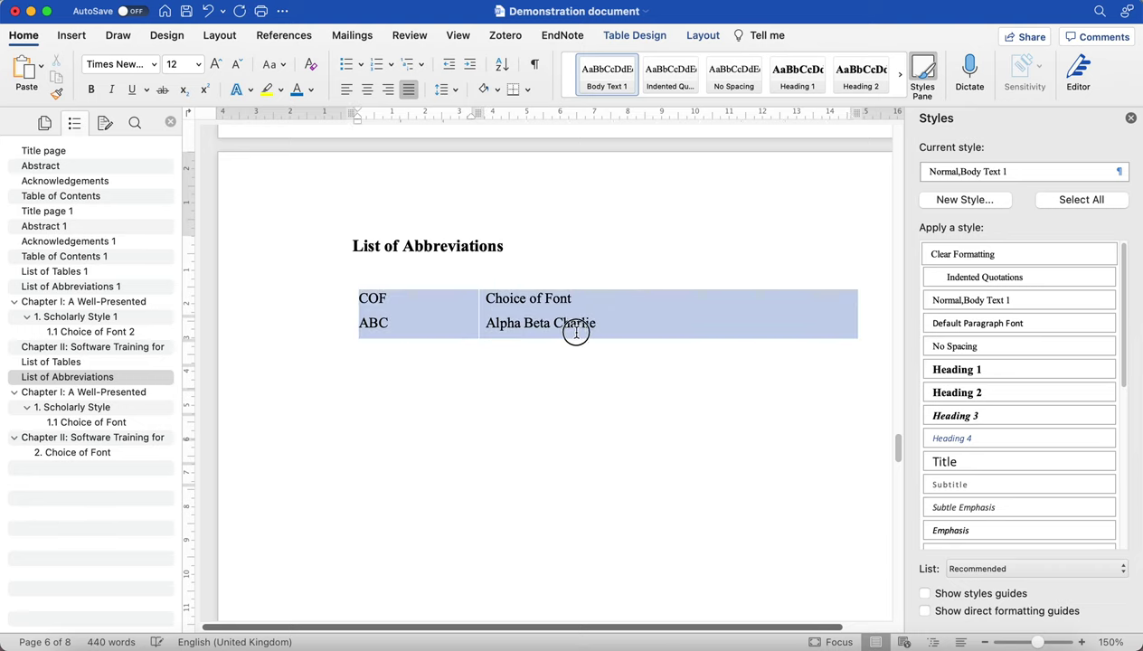
pyautogui.click(504, 65)
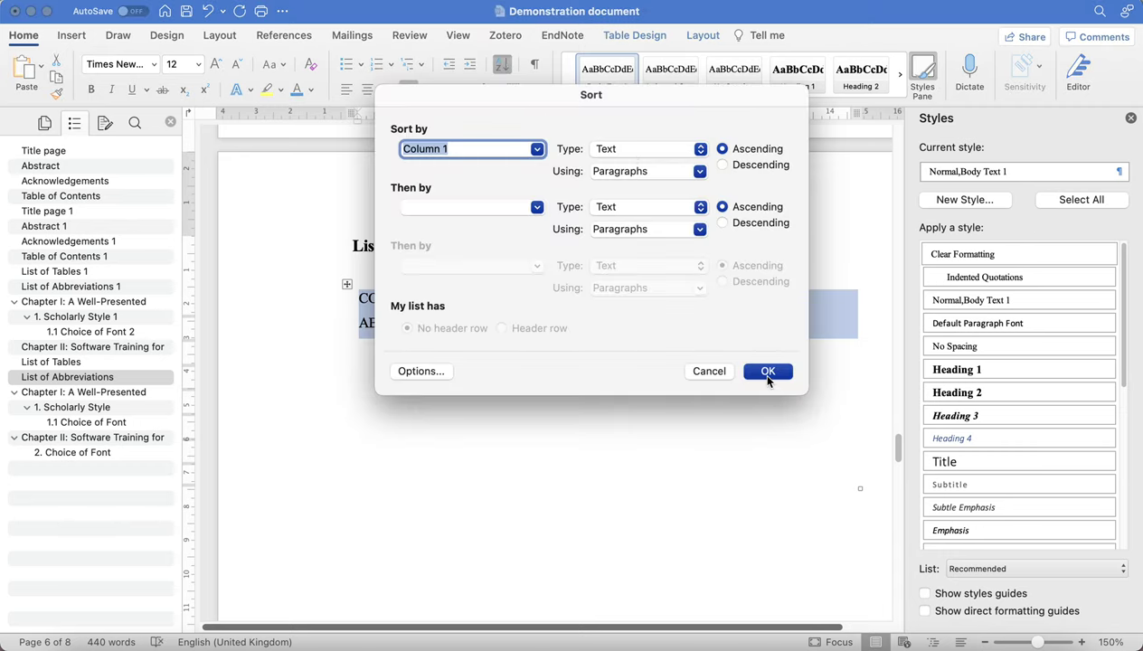
pyautogui.click(768, 372)
pyautogui.click(625, 235)
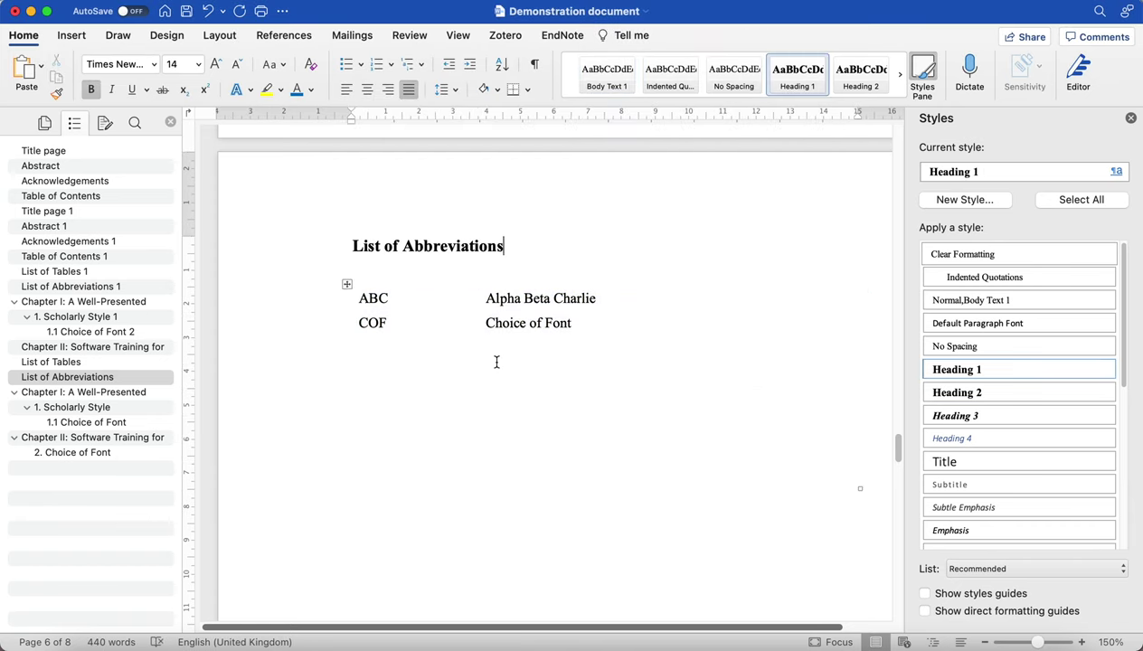